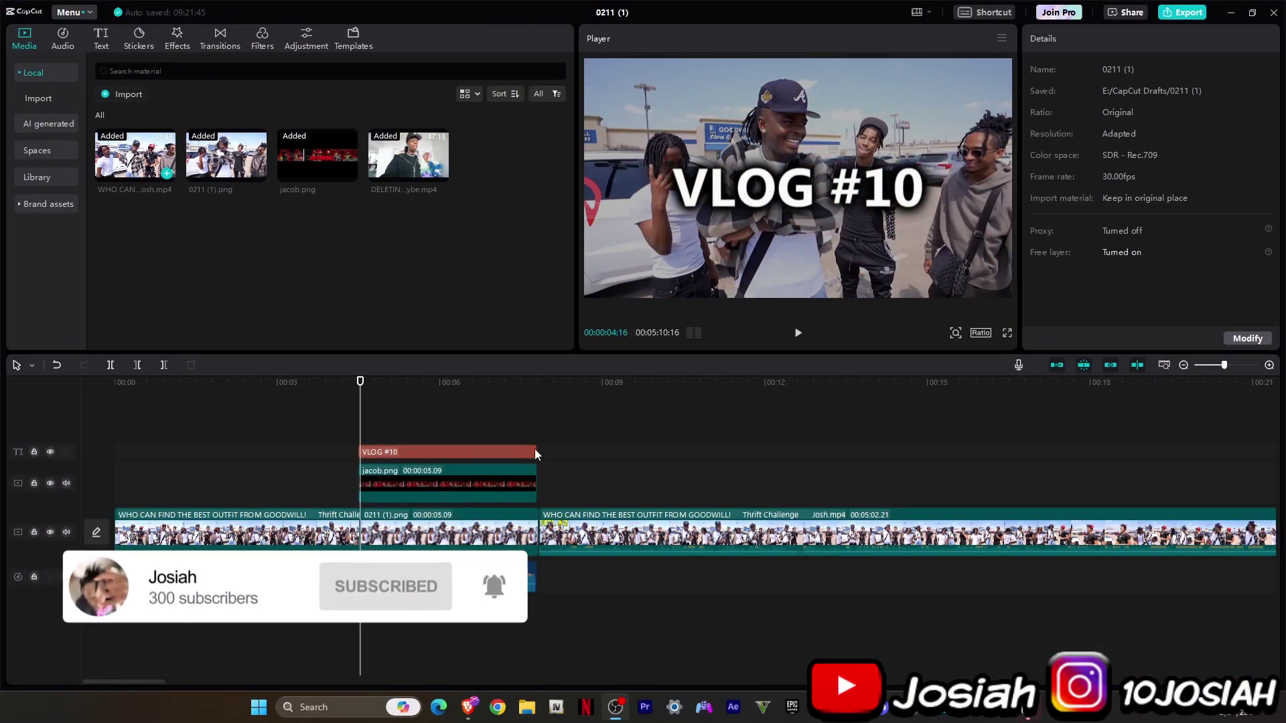
Step: Play back the old VLOG #10 intro, then select its title, image, still and sound clips together
left_click(352, 379)
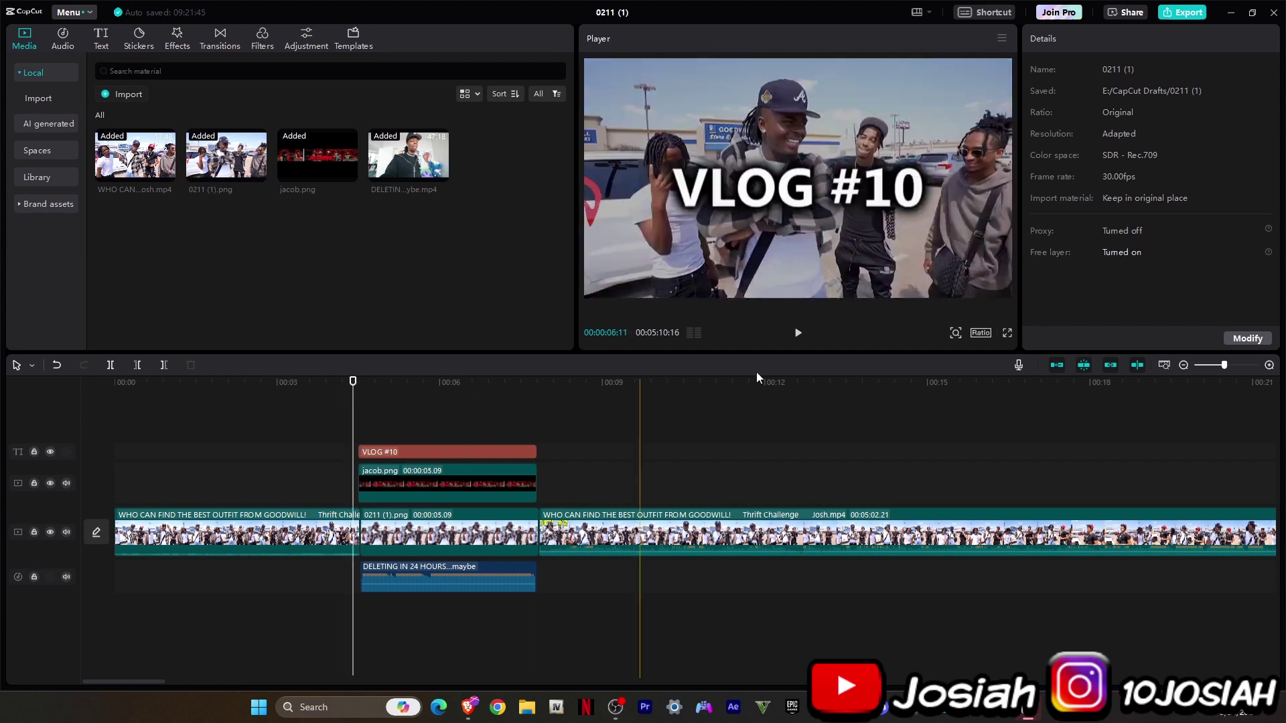
left_click(799, 335)
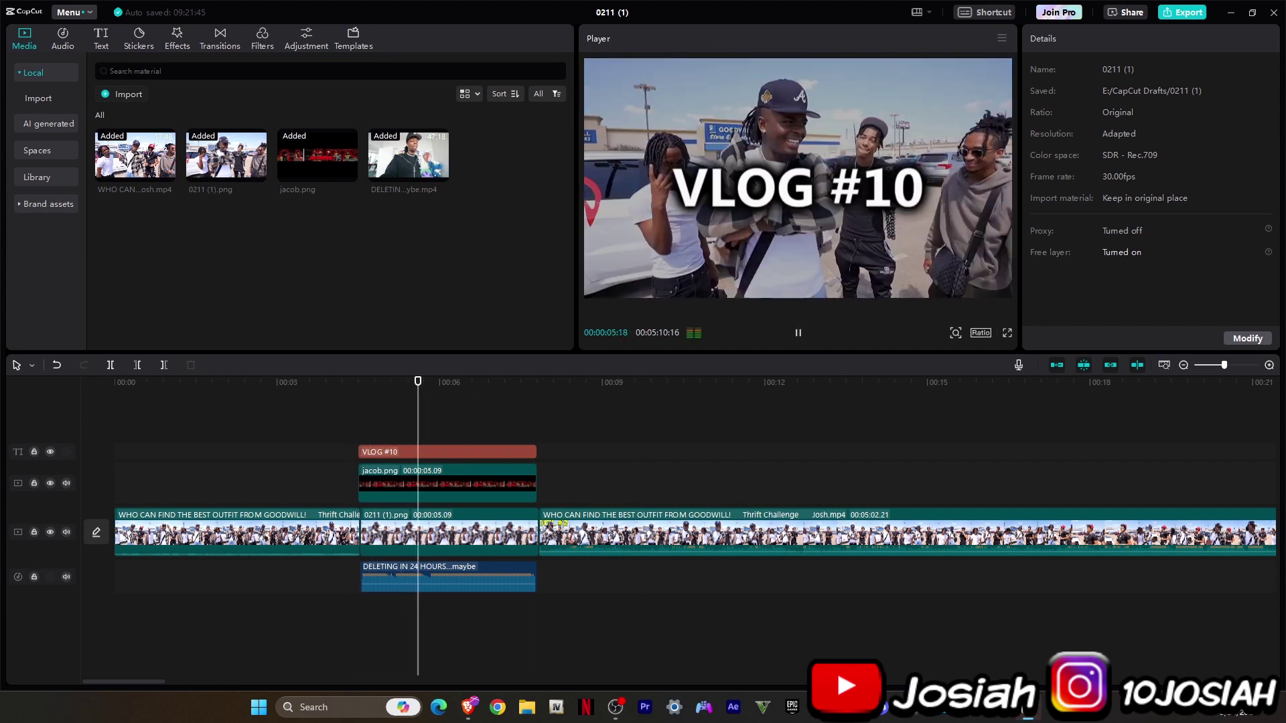
left_click(799, 334)
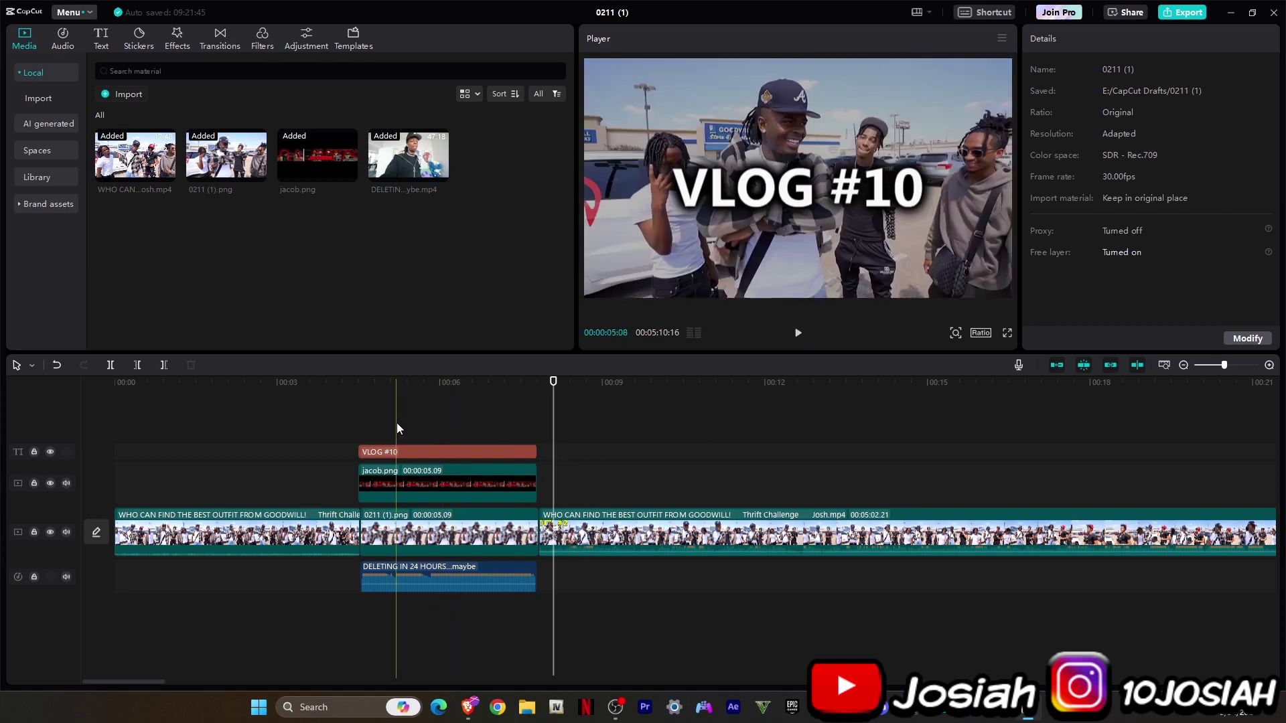
left_click(406, 452)
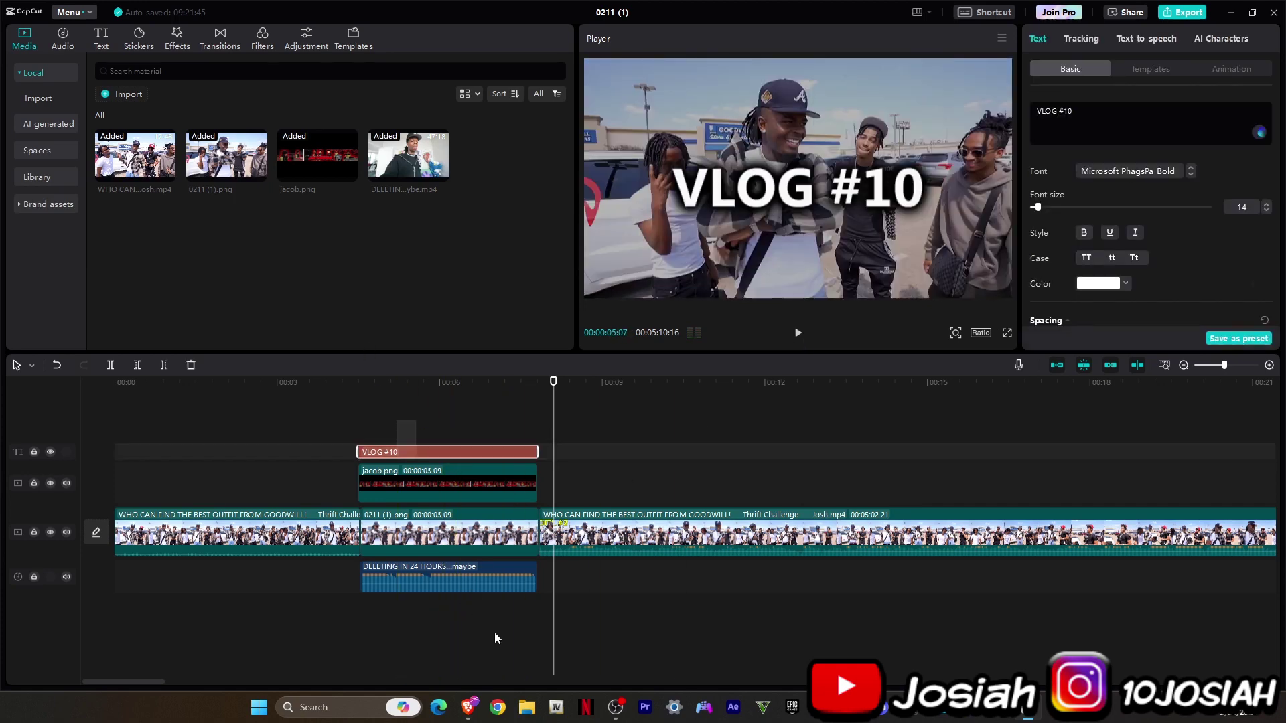
left_click_drag(495, 632, 407, 425)
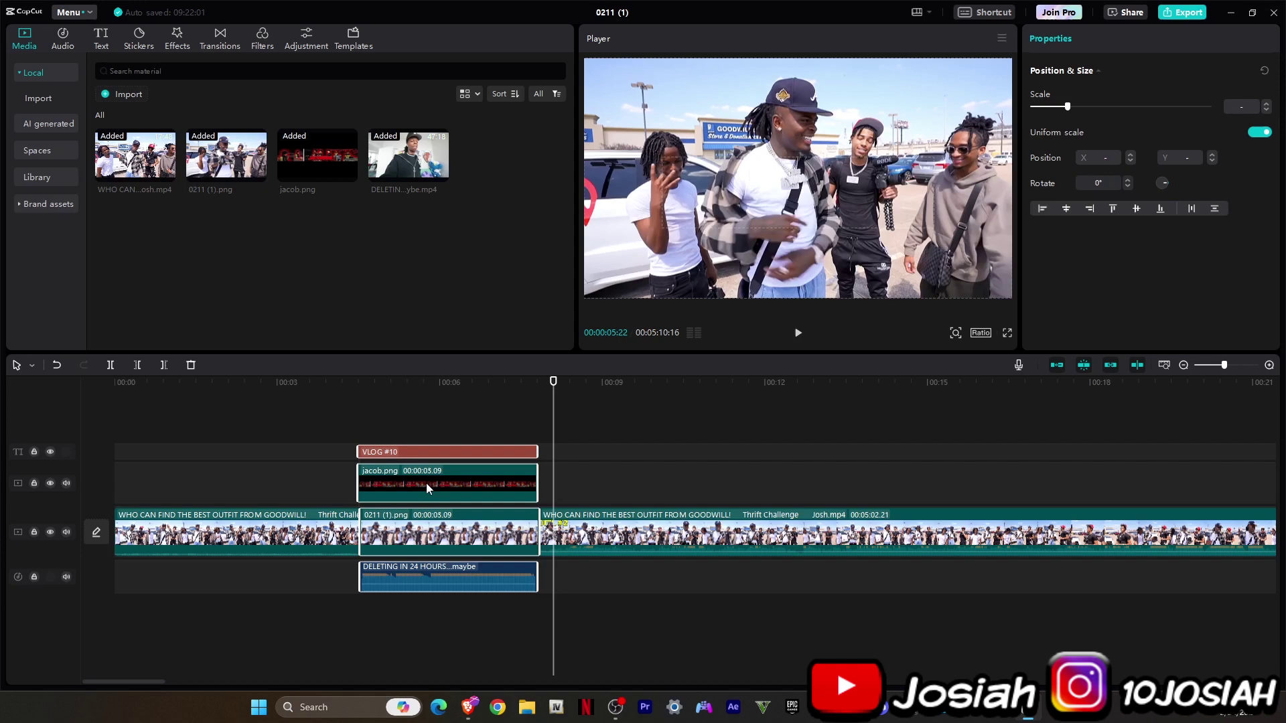
right_click(426, 483)
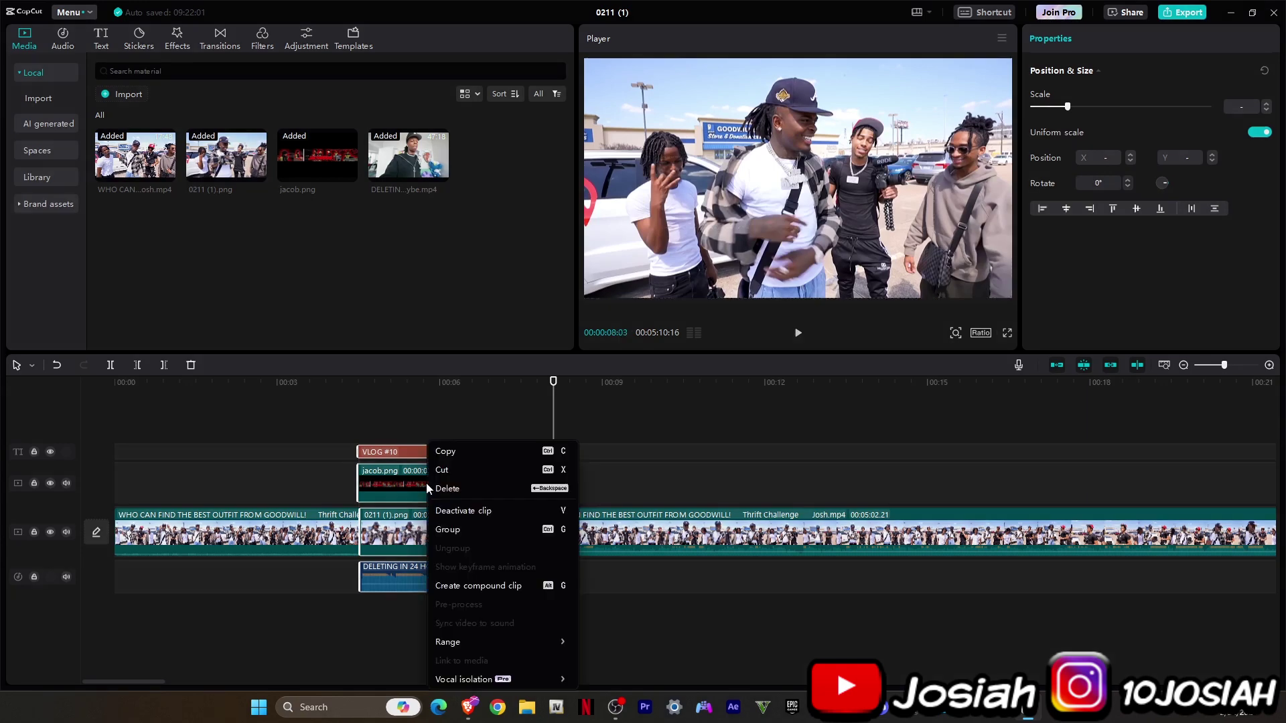
Step: Combine the selected old intro clips into a single compound clip
left_click(500, 587)
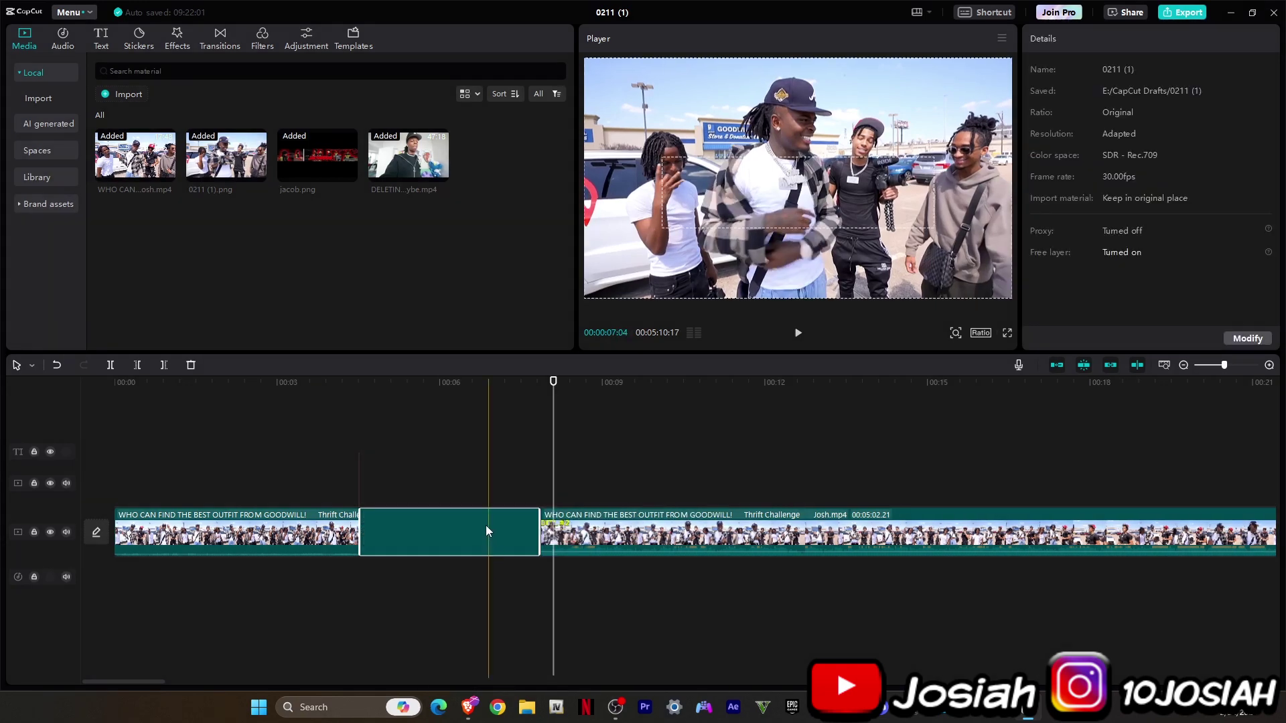
left_click(1203, 366)
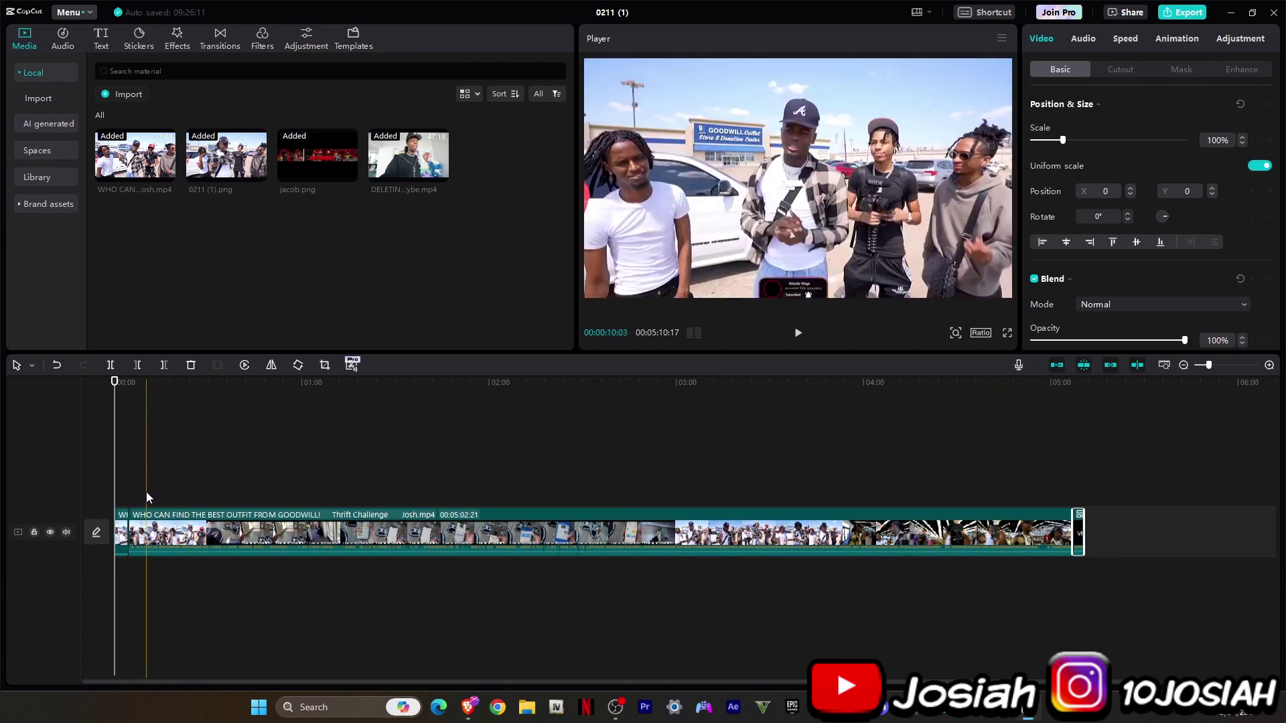
left_click_drag(1209, 365, 1223, 374)
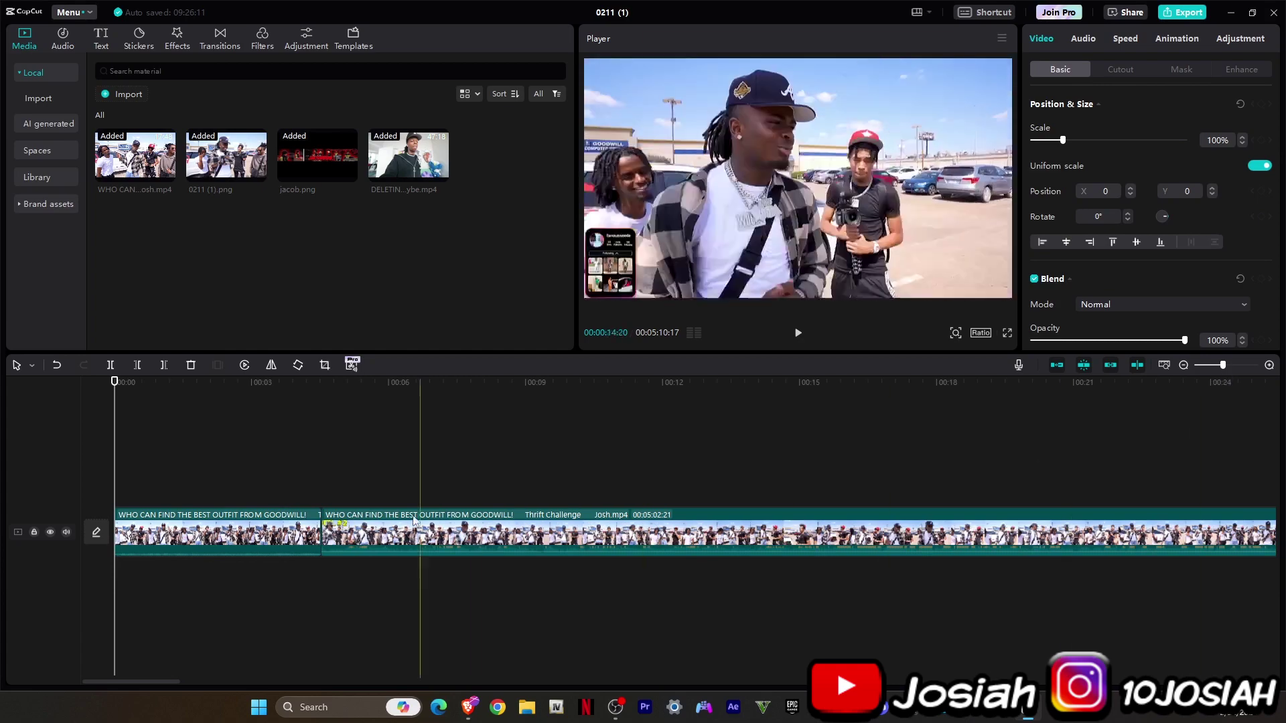
Step: Play from about 00:04 and stop on the frame at 00:05:08 to freeze
left_click(306, 379)
key("space")
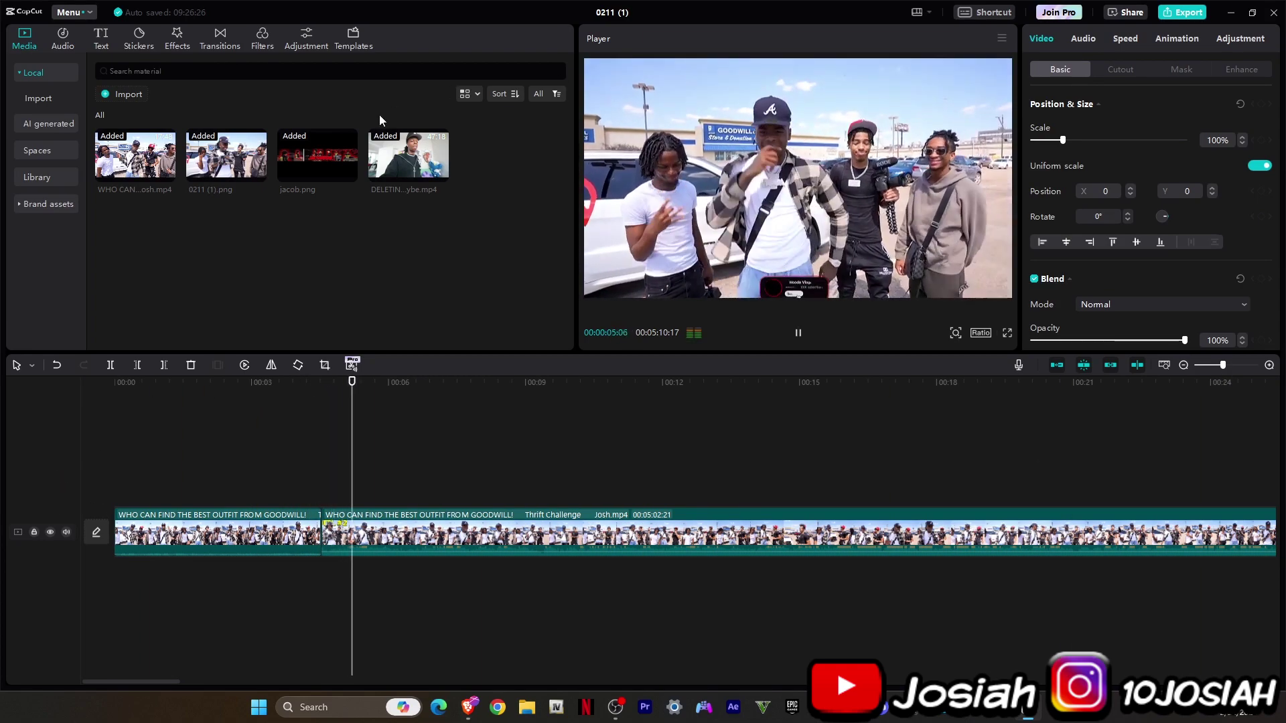
key("space")
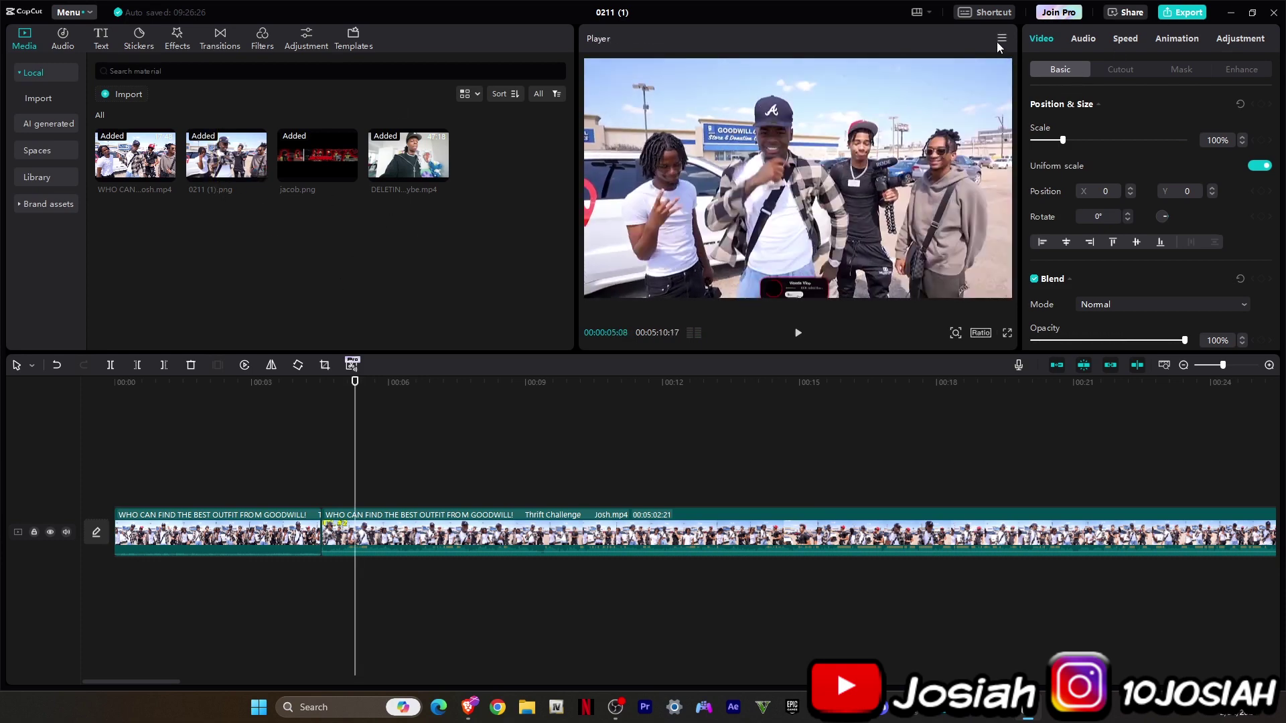
Step: Export the current frame as 0211 (1).png and insert it into the main track at the playhead
left_click(1002, 39)
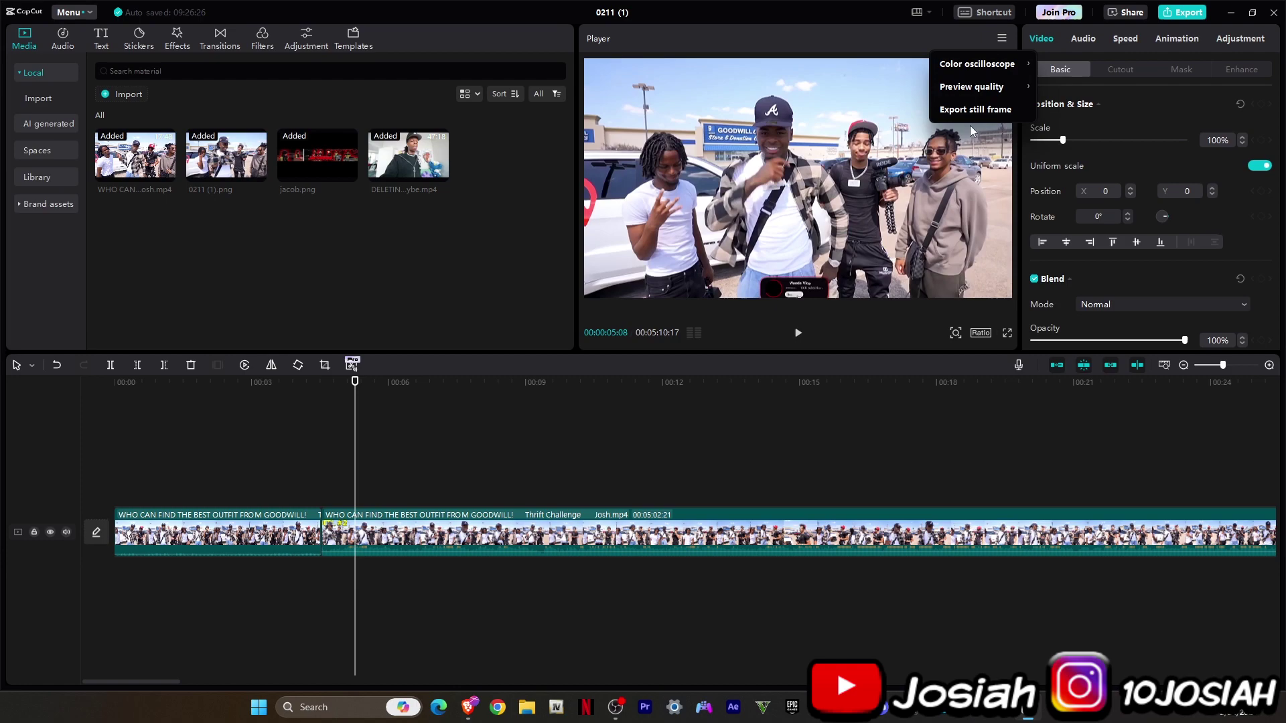
left_click(972, 108)
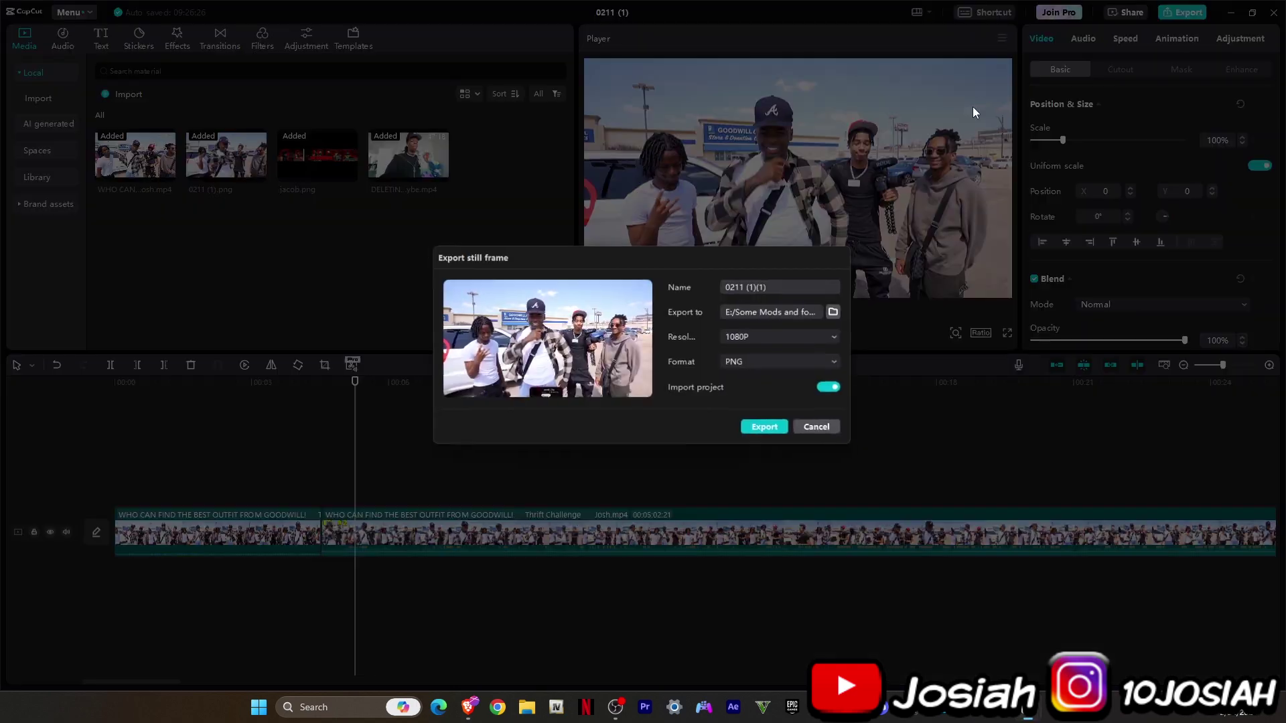
left_click(780, 432)
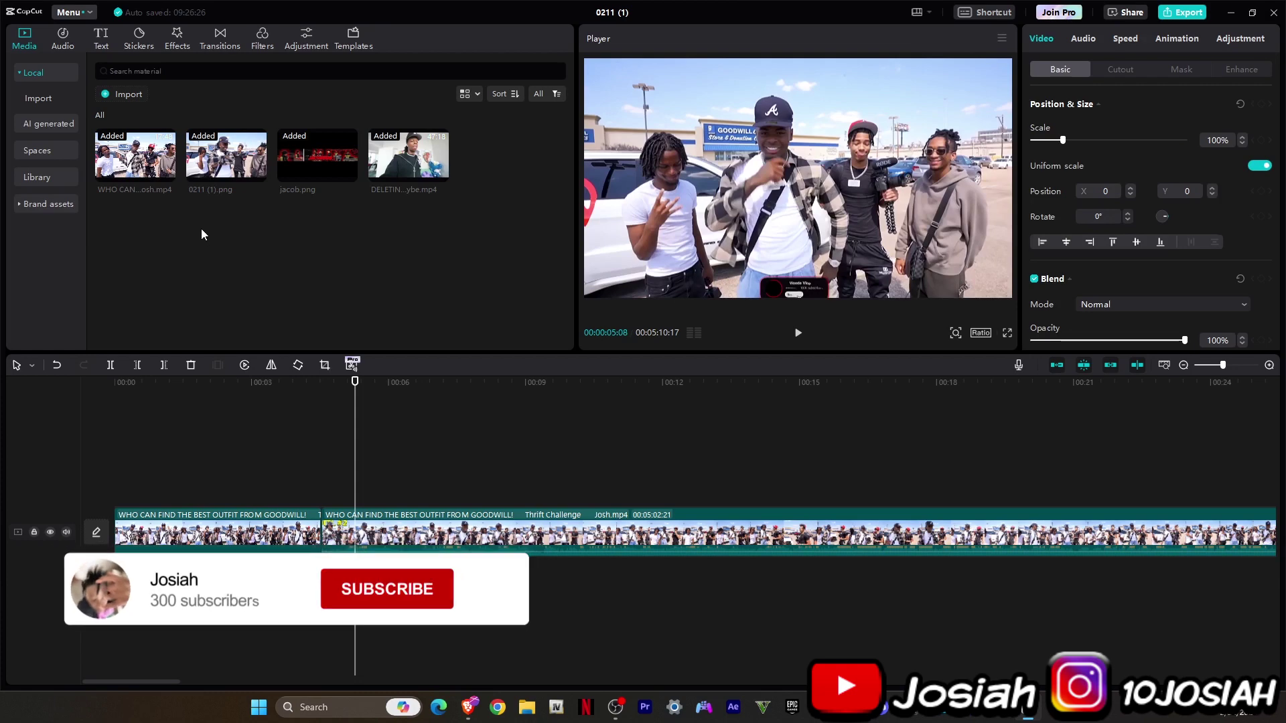
left_click_drag(226, 157, 333, 546)
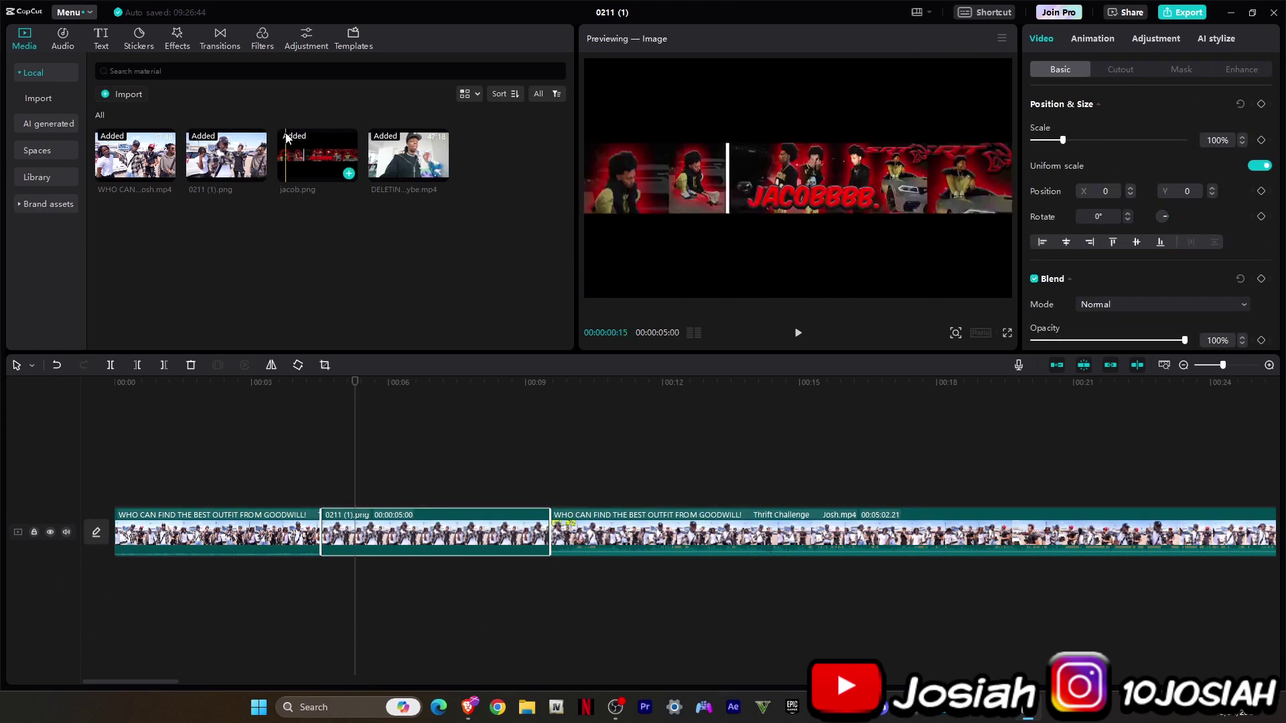
Step: Drag jacob.png onto an overlay track above the frozen still at 00:05
left_click(290, 141)
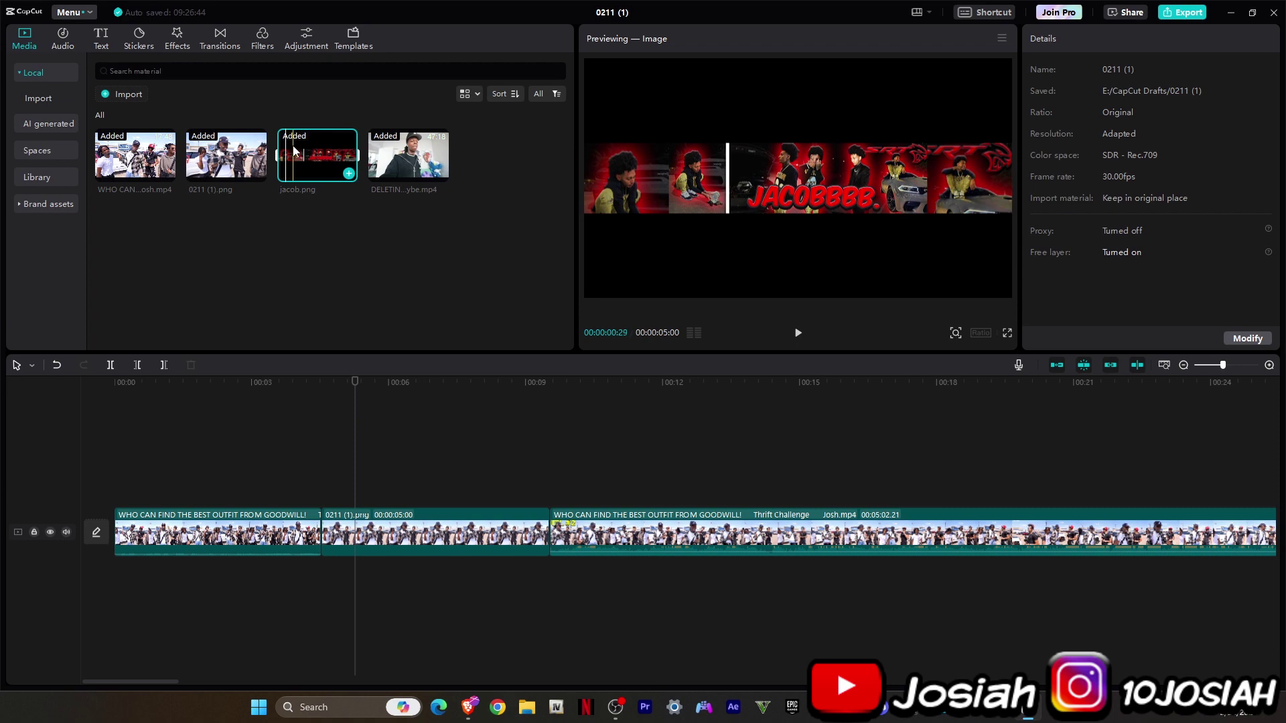
left_click_drag(292, 160, 324, 492)
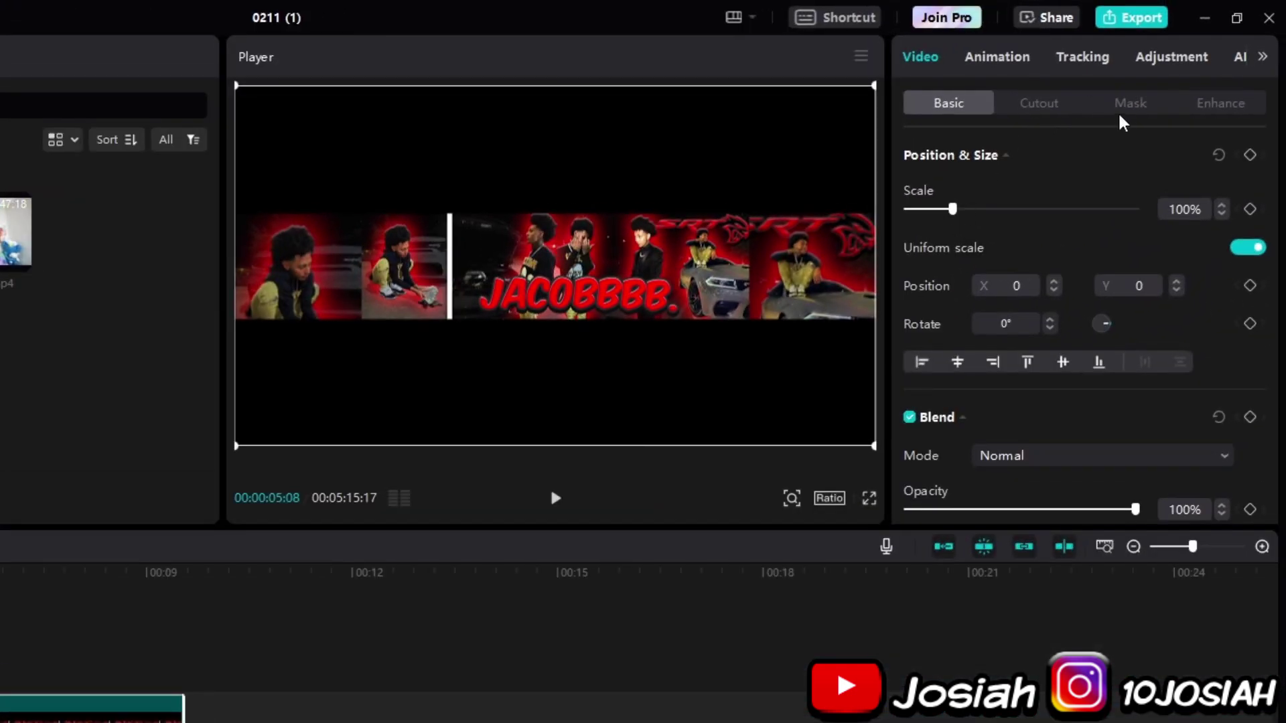
Step: Apply a Horizontal mask to the jacob.png overlay and tilt its dividing line
left_click(1130, 103)
left_click(1013, 211)
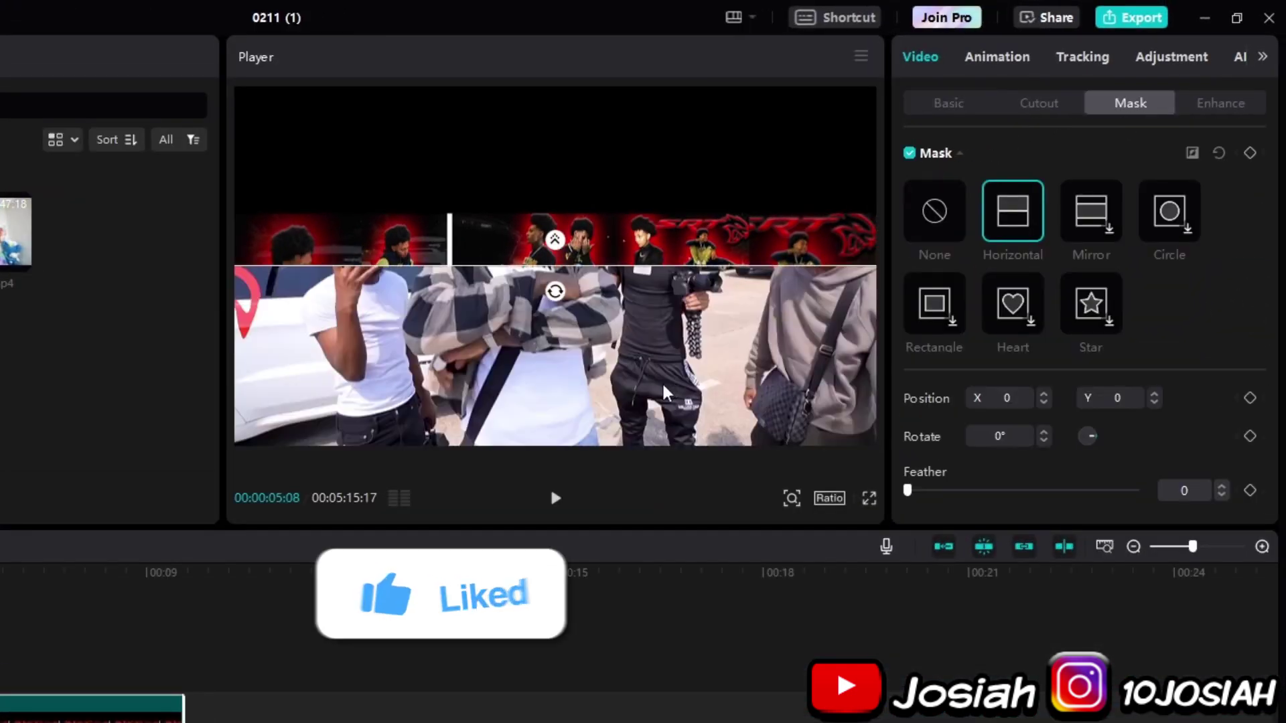
left_click_drag(555, 291, 580, 168)
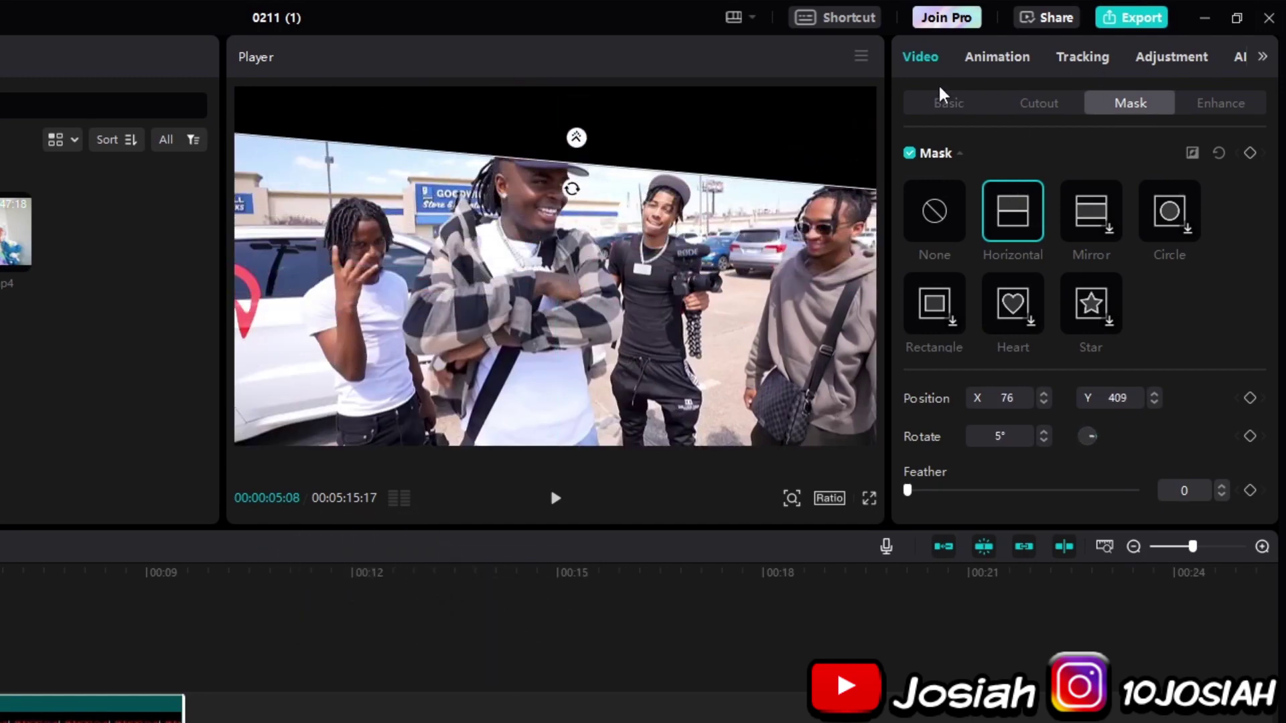
Step: Scale the overlay up to 500% and shift it off-centre in the frame
left_click(945, 102)
mouse_move(952, 210)
left_mouse_down()
mouse_move(1194, 201)
mouse_move(904, 211)
mouse_move(961, 210)
left_mouse_up()
left_click_drag(809, 171, 603, 321)
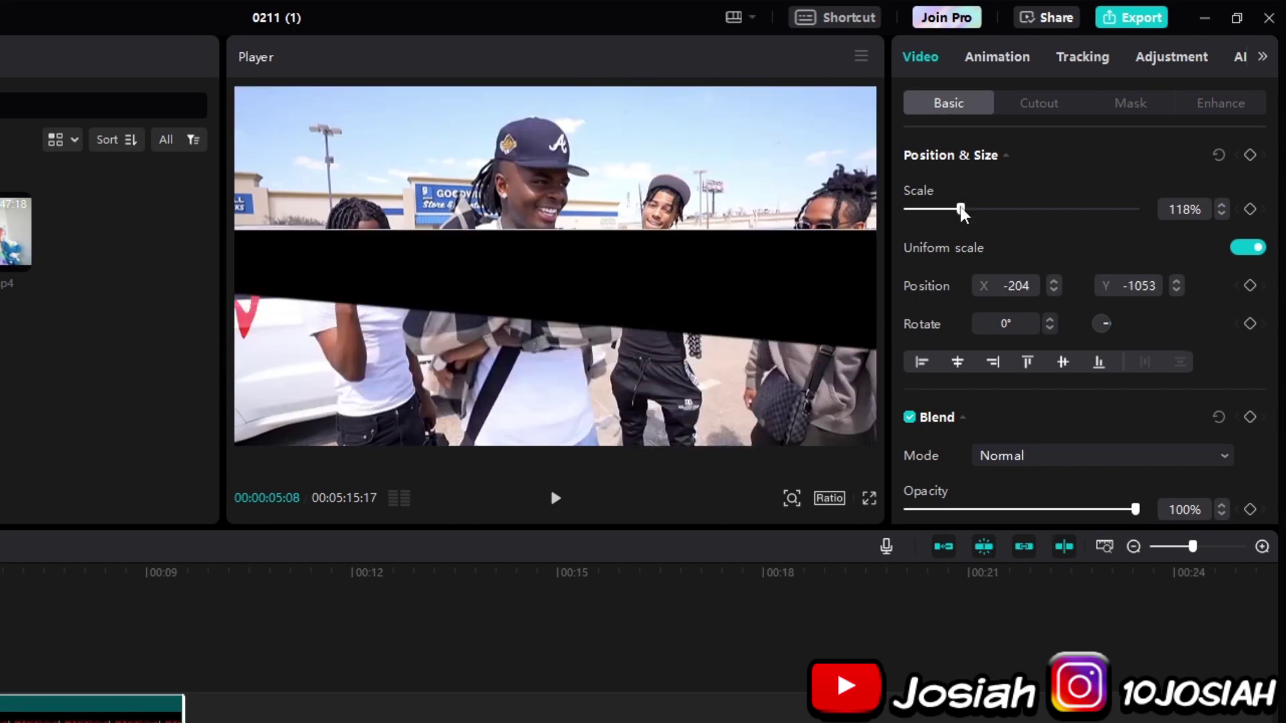
left_click_drag(960, 210, 1081, 210)
left_click_drag(690, 191, 539, 503)
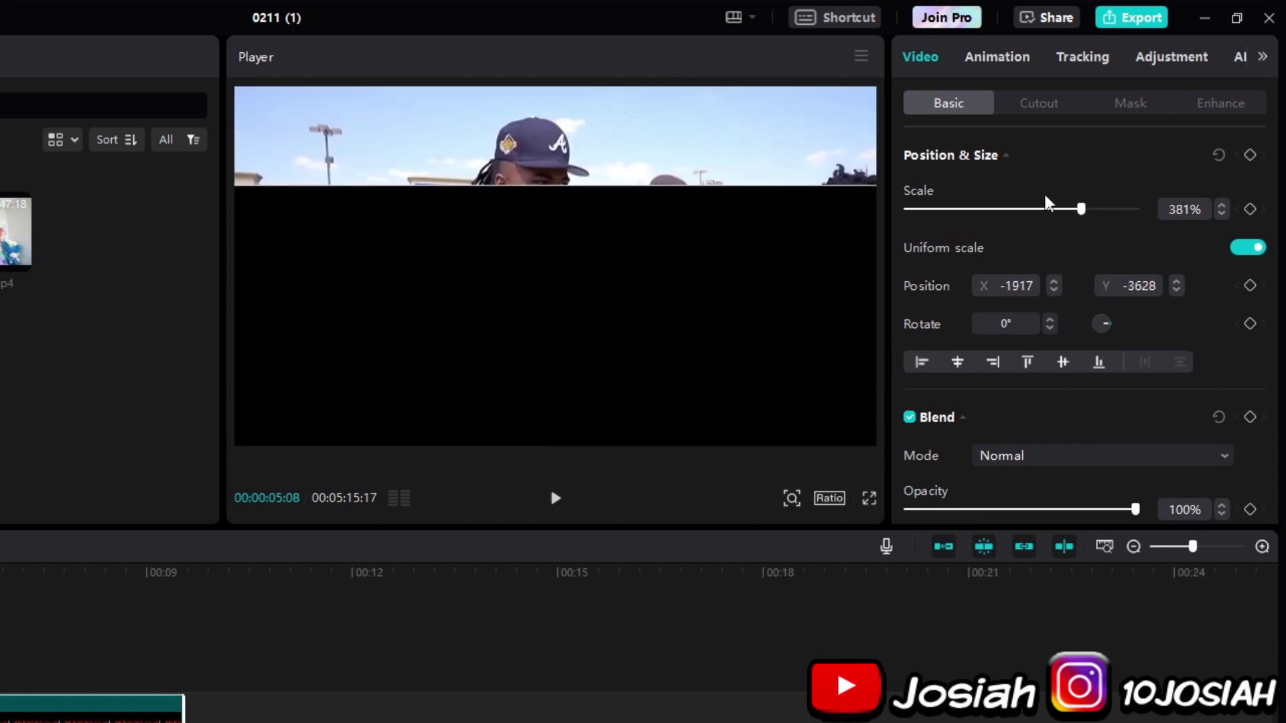
left_click_drag(1081, 209, 1179, 218)
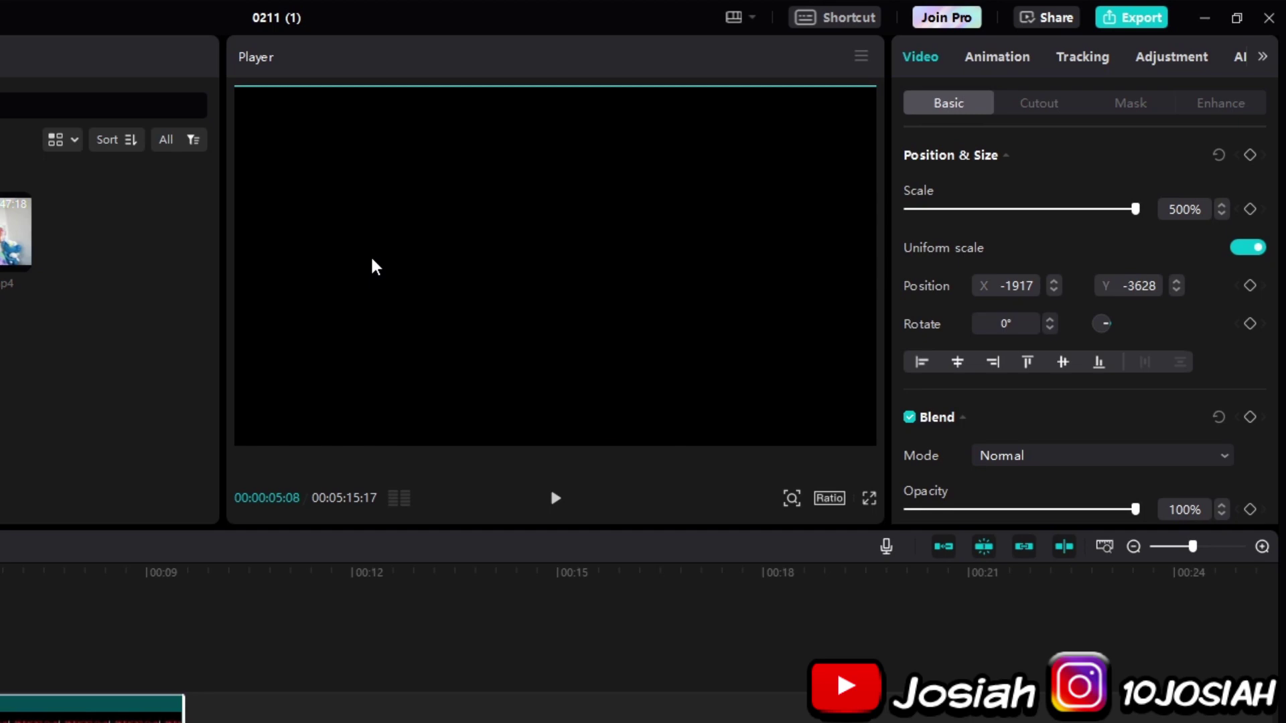
Step: Lower the overlay's opacity to 26%
scroll(1193, 246, "down", 2)
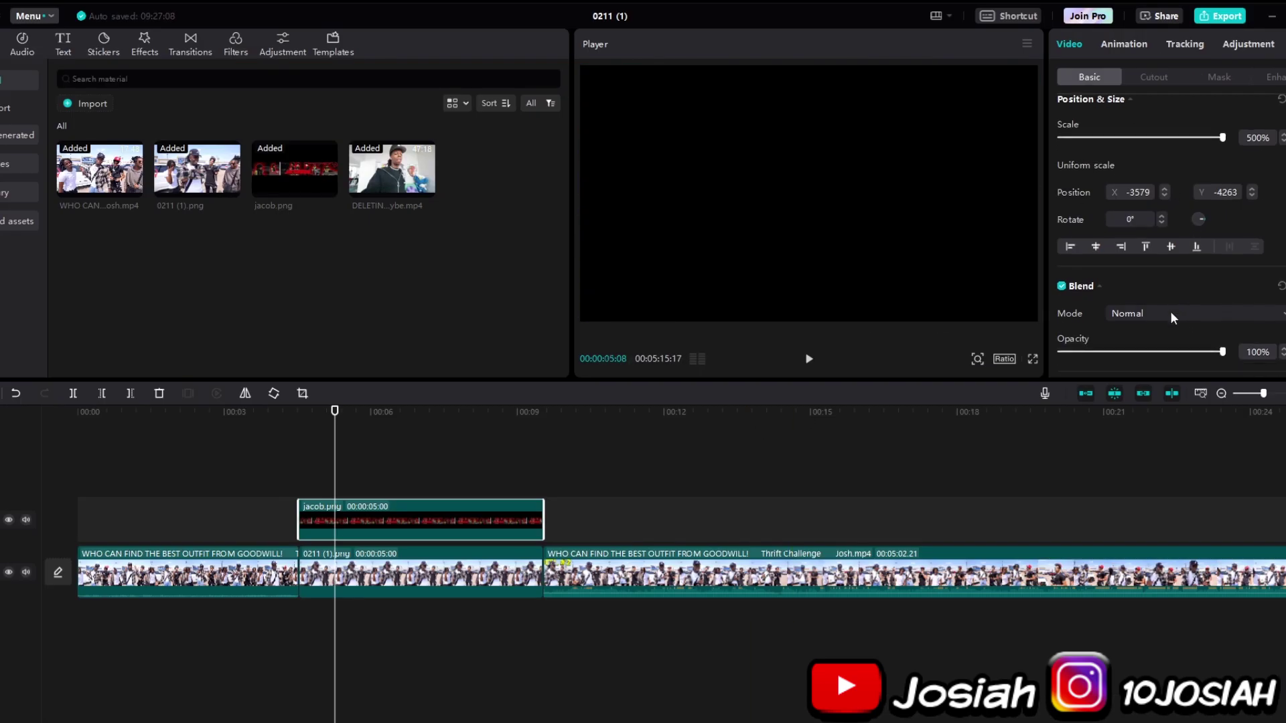
left_click_drag(1222, 315, 1101, 338)
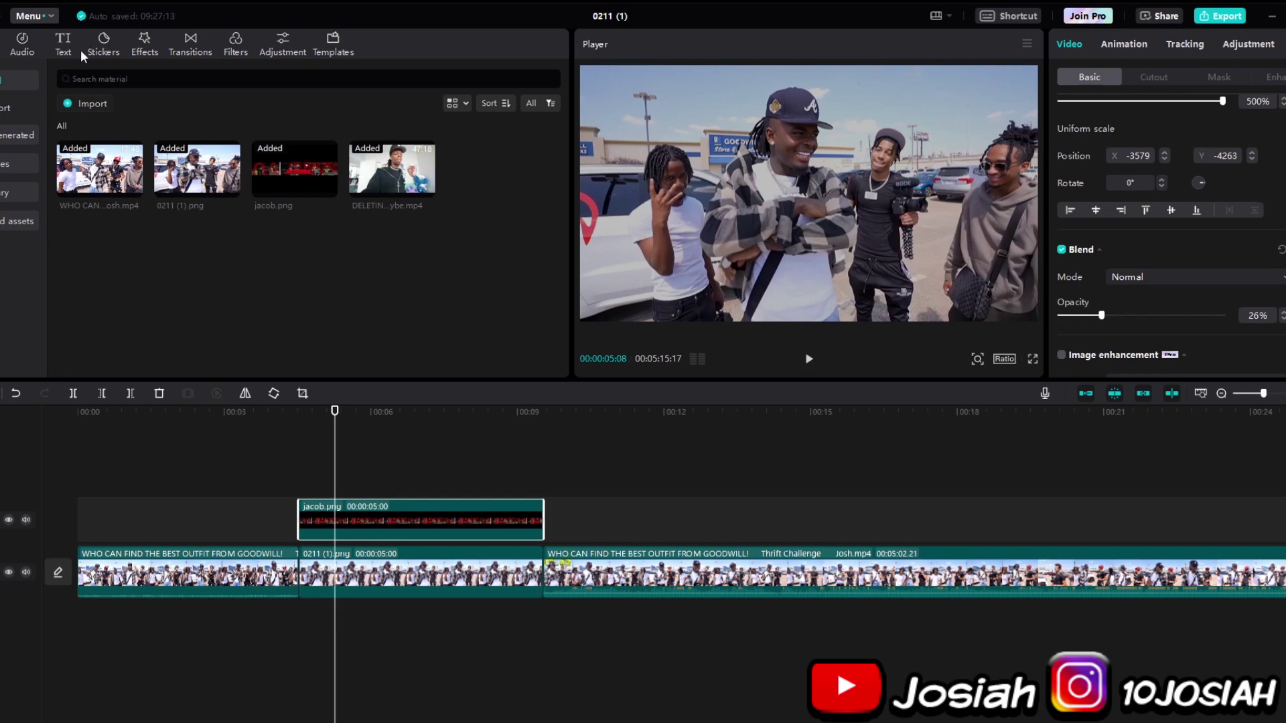
left_click(61, 43)
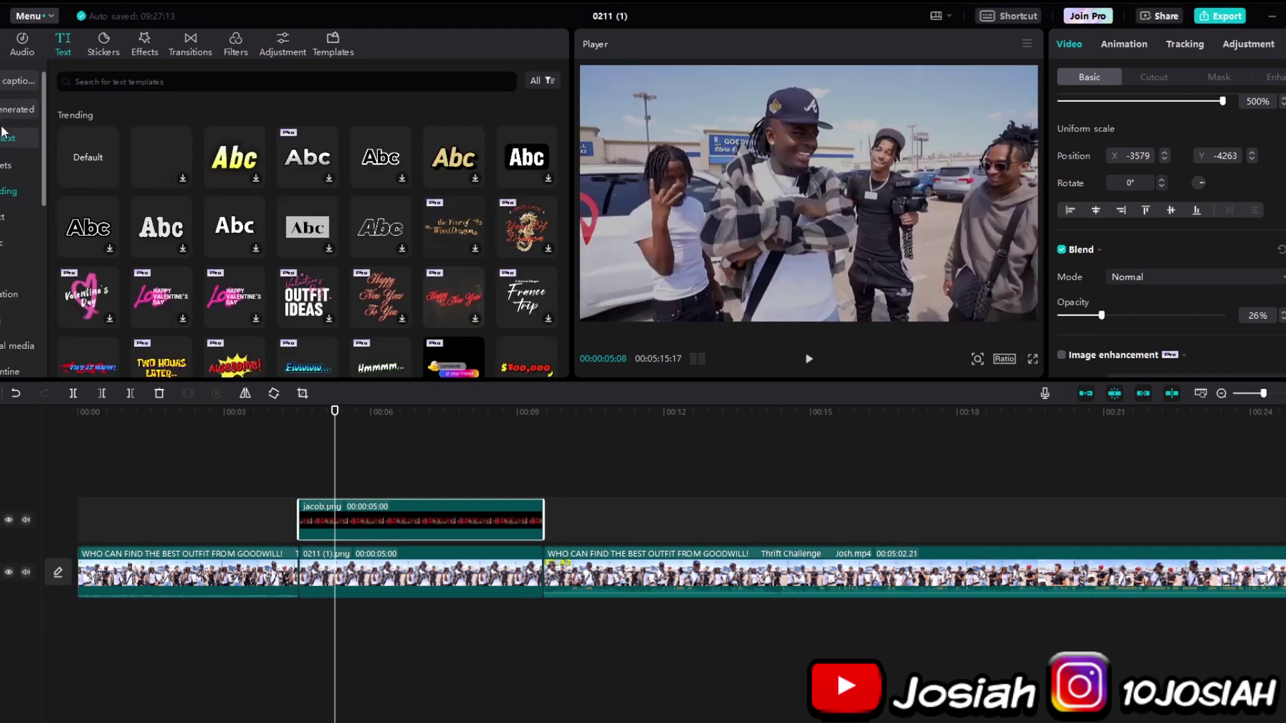
Step: Add a default text clip matching the overlay's length and change its text to 'VLOG #121'
left_click_drag(141, 176, 314, 482)
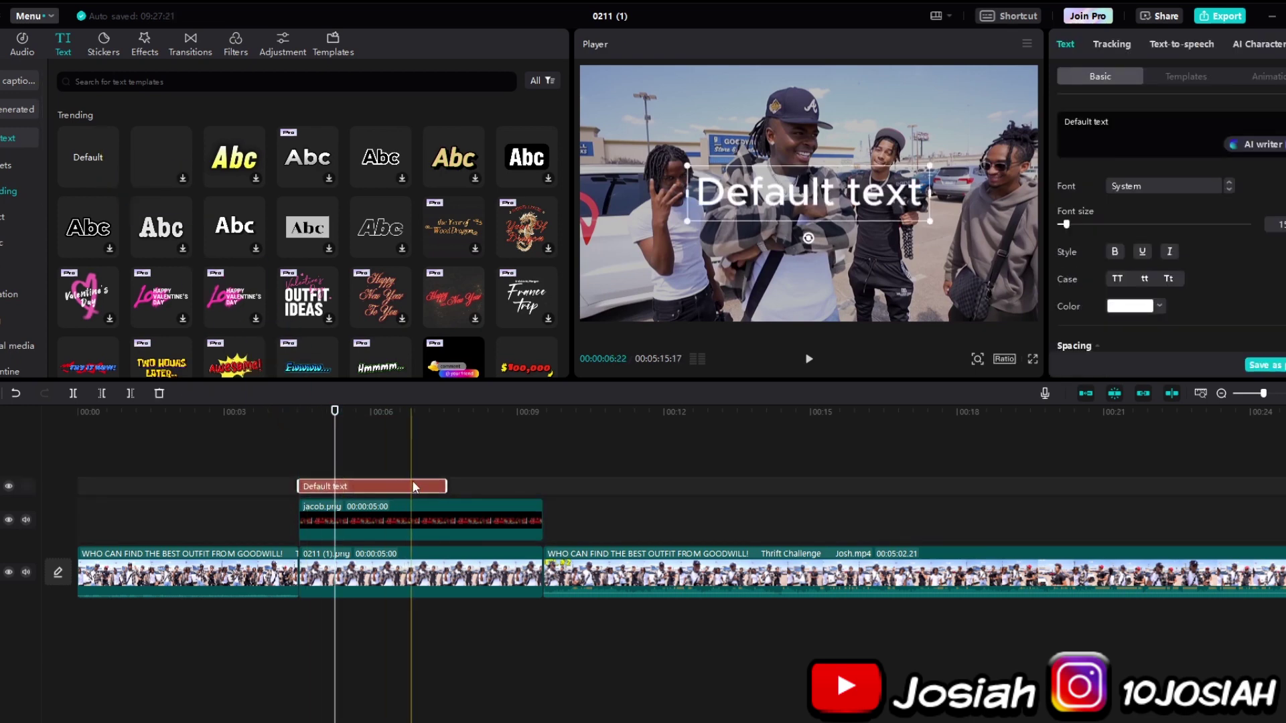
left_click_drag(448, 489, 563, 499)
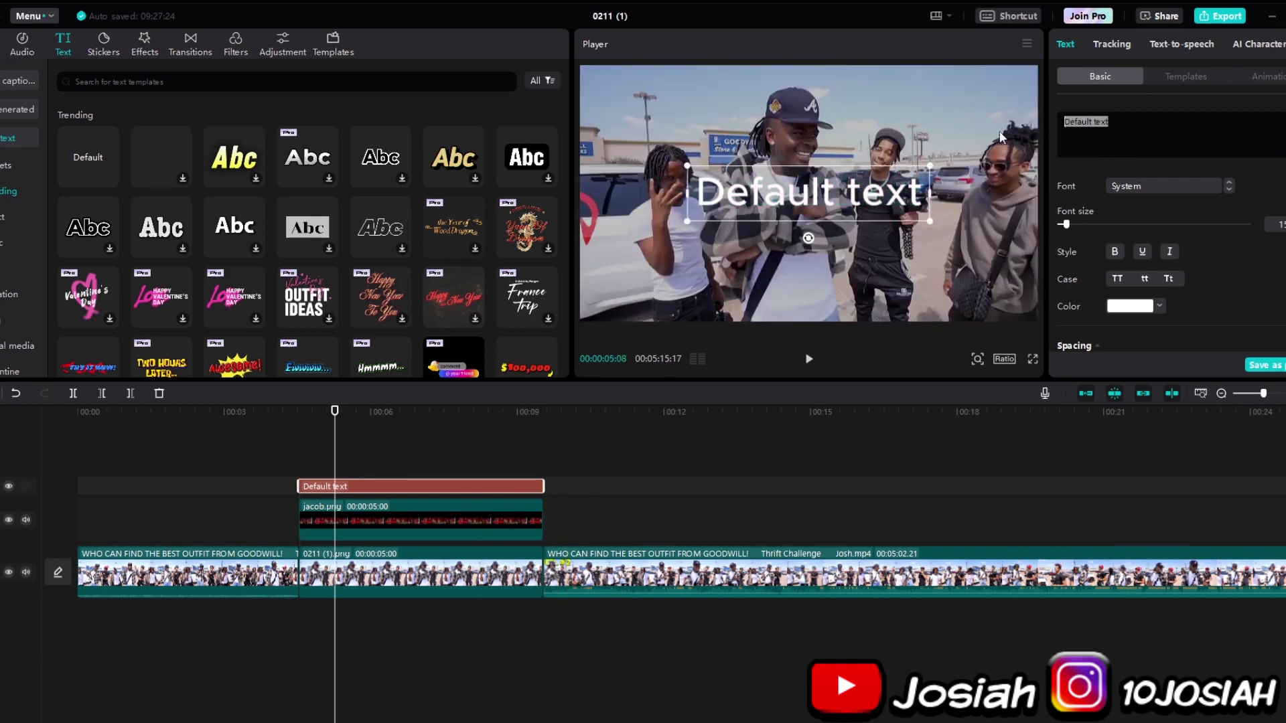
key("BackSpace")
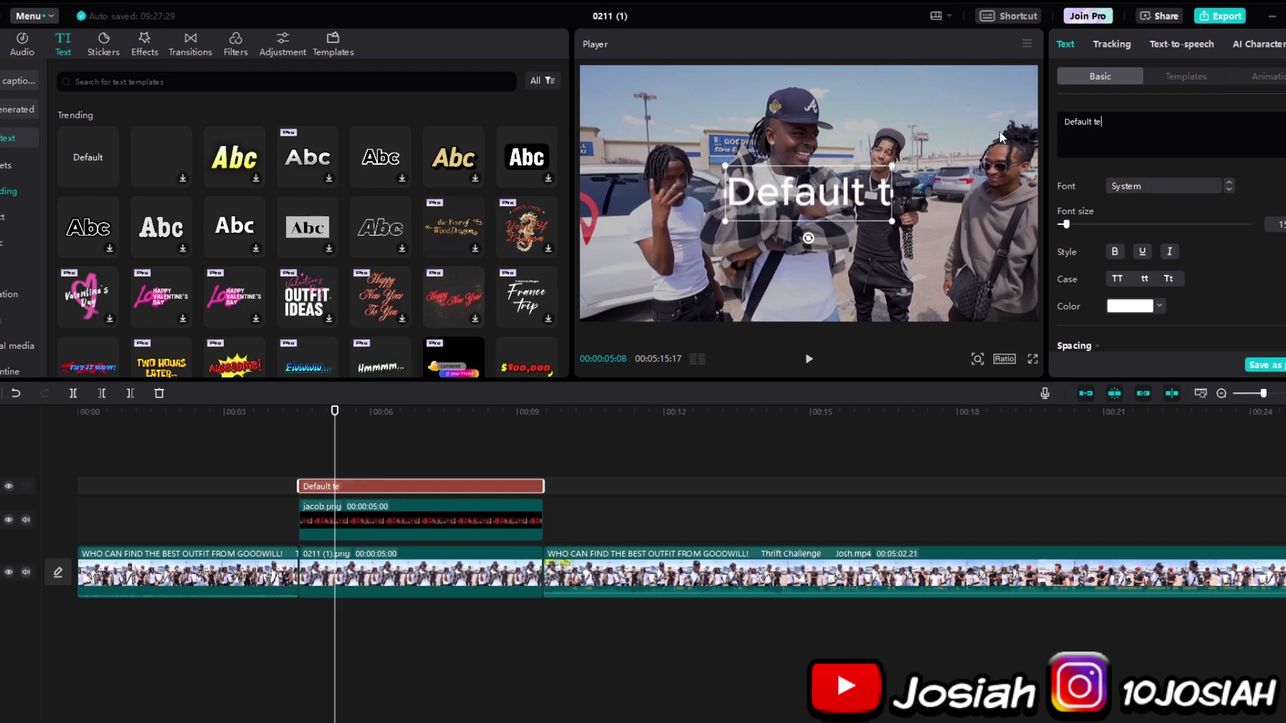
type("VLOG ")
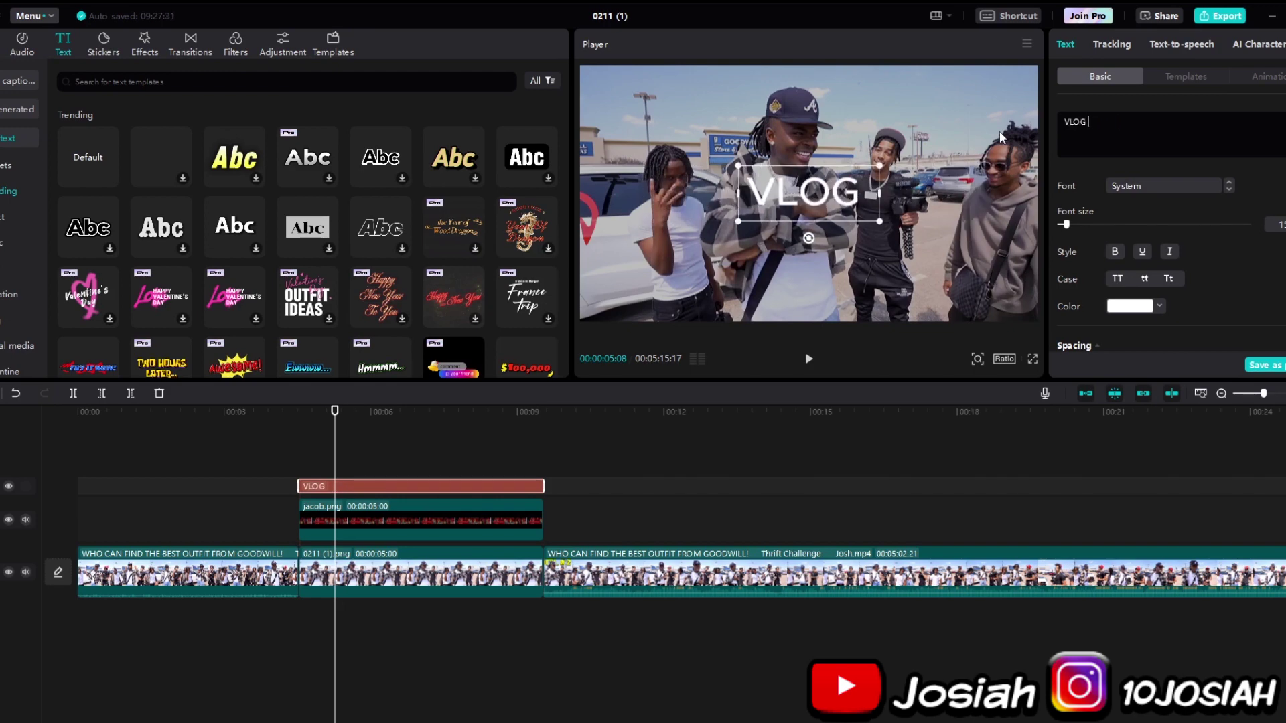
type("#121")
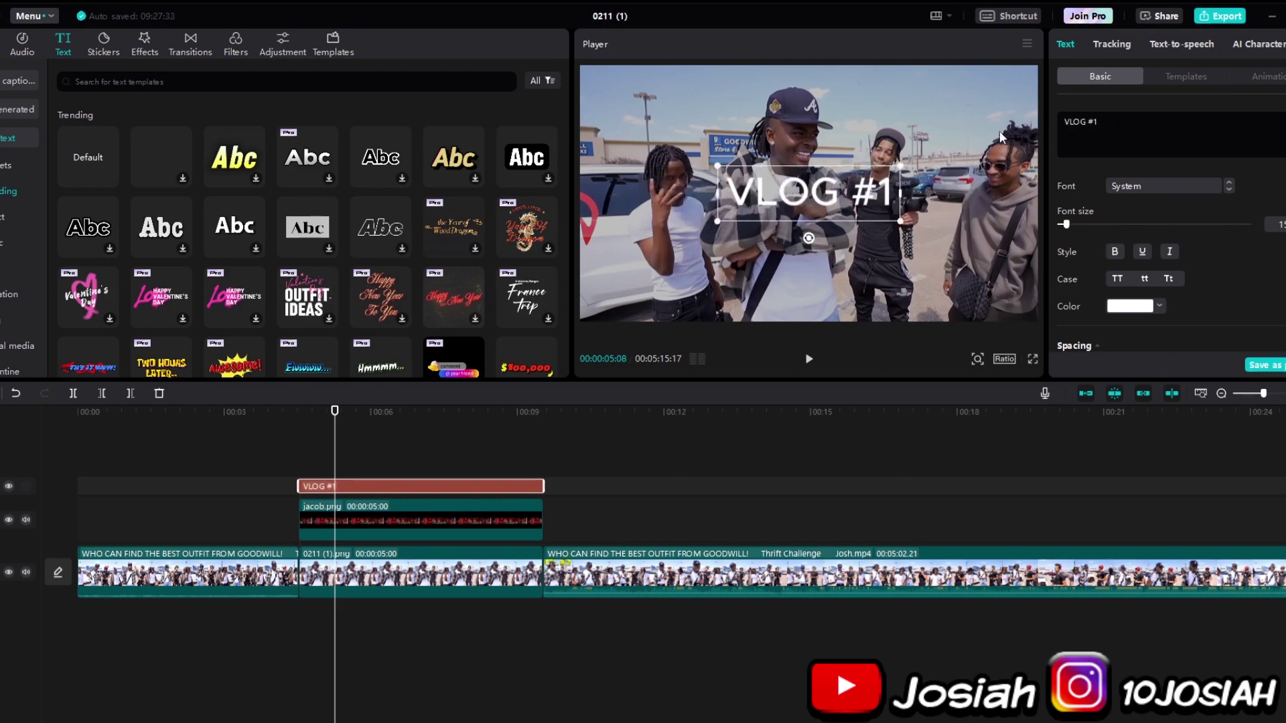
left_click(1152, 190)
scroll(1191, 276, "up", 4)
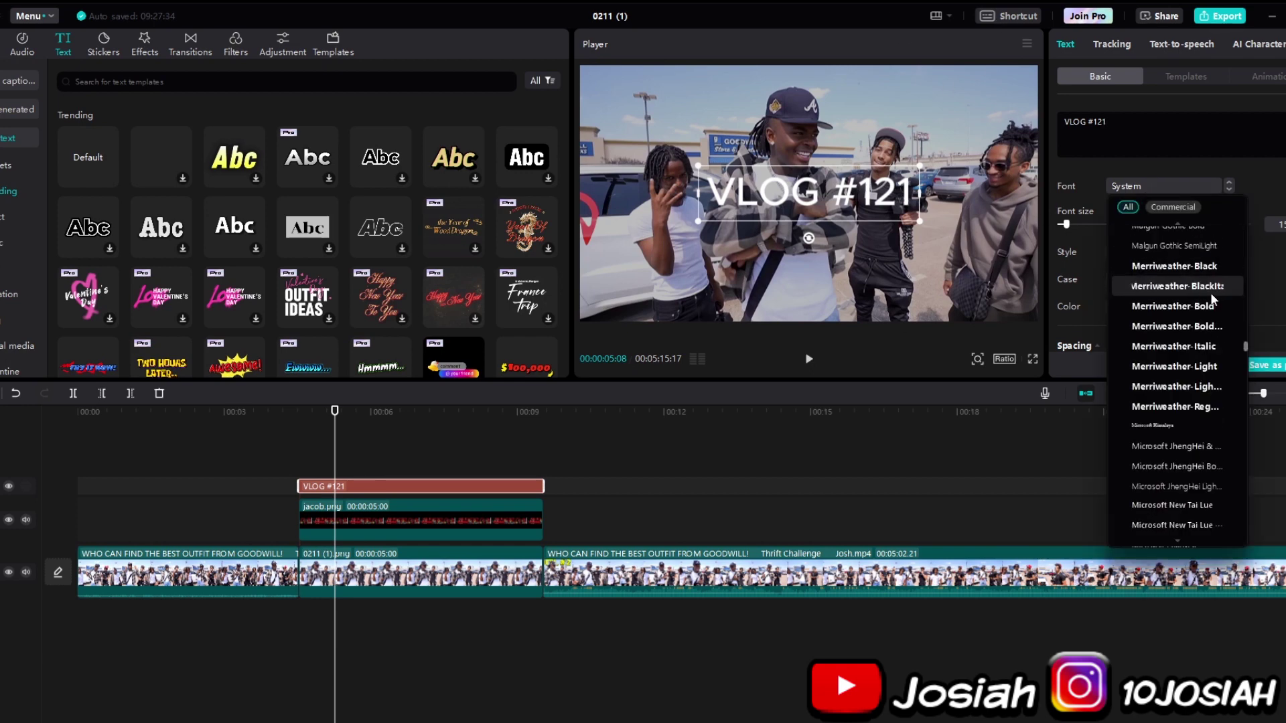
scroll(1211, 294, "up", 2)
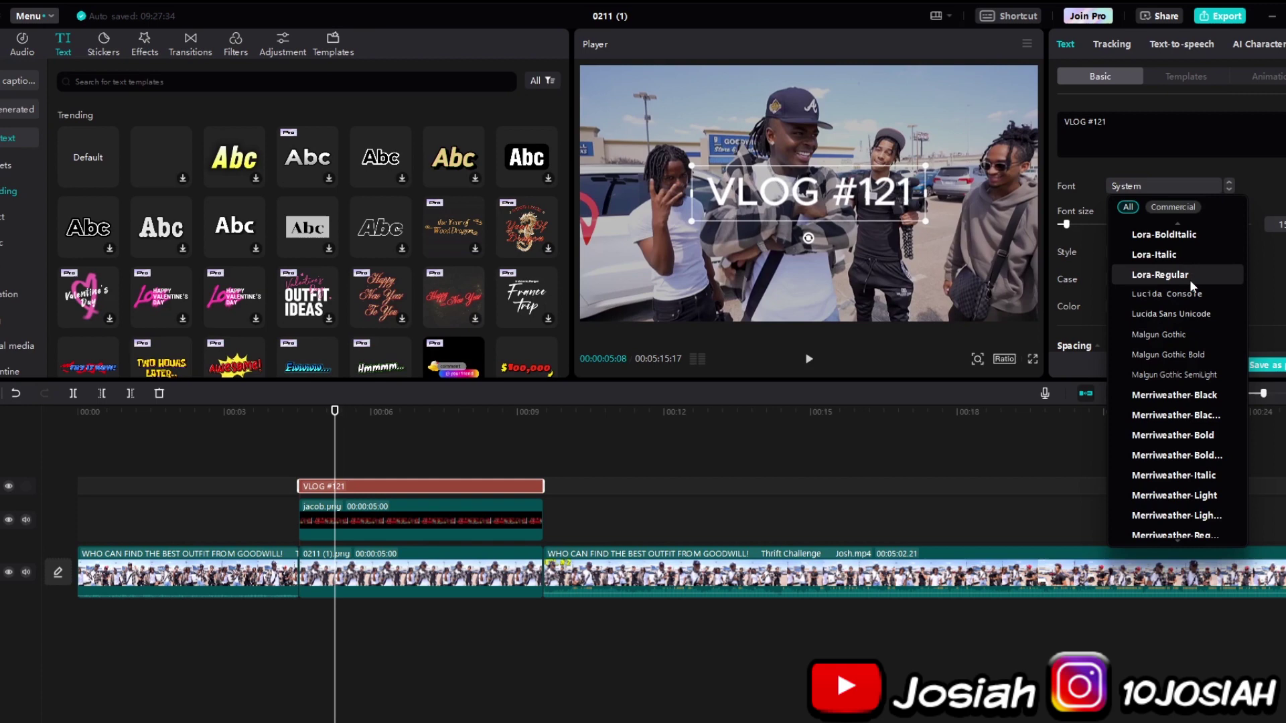
Step: Set the title's font to Leelawadee UI Bold
scroll(1157, 239, "up", 2)
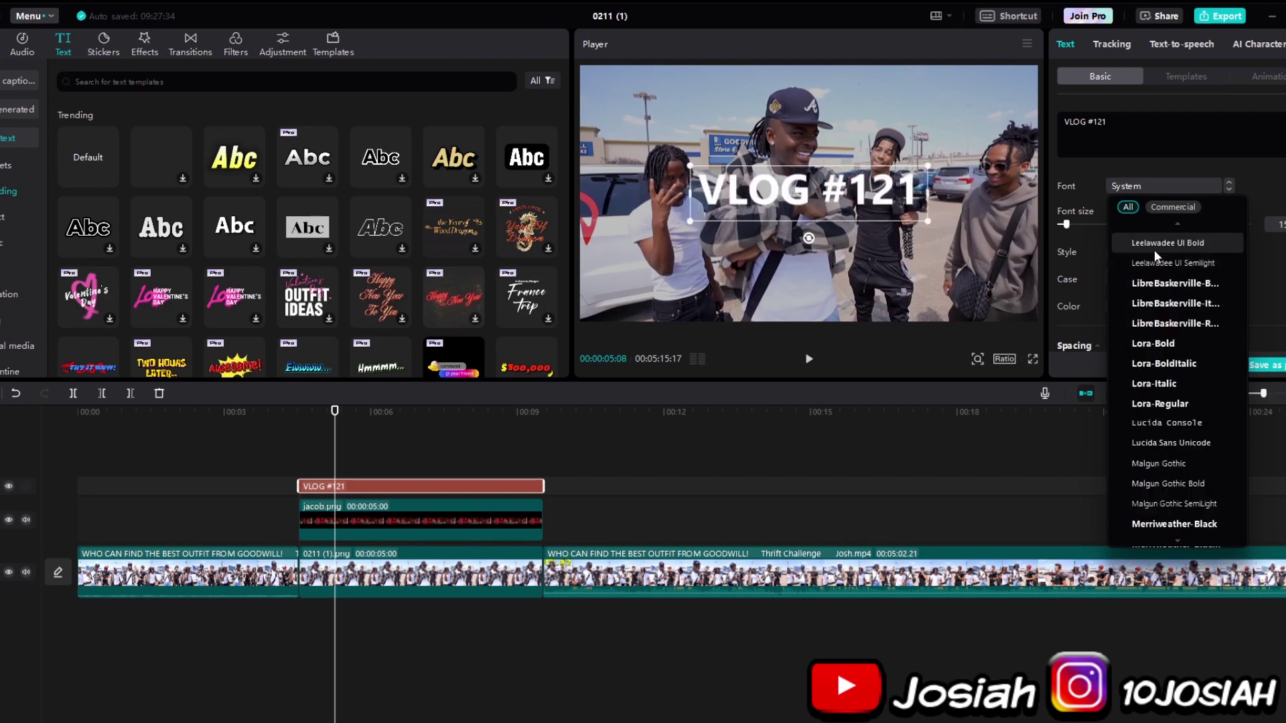
left_click(1019, 225)
scroll(1212, 264, "down", 6)
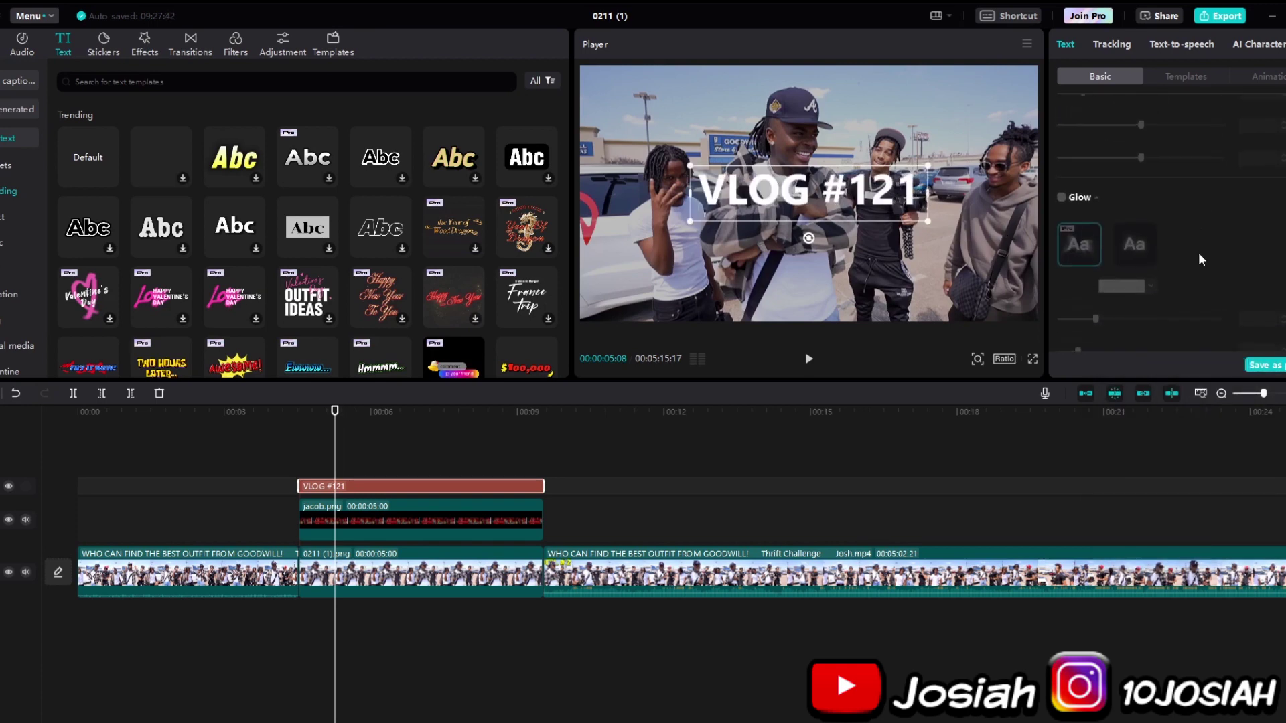
scroll(1199, 258, "up", 3)
scroll(1202, 271, "down", 5)
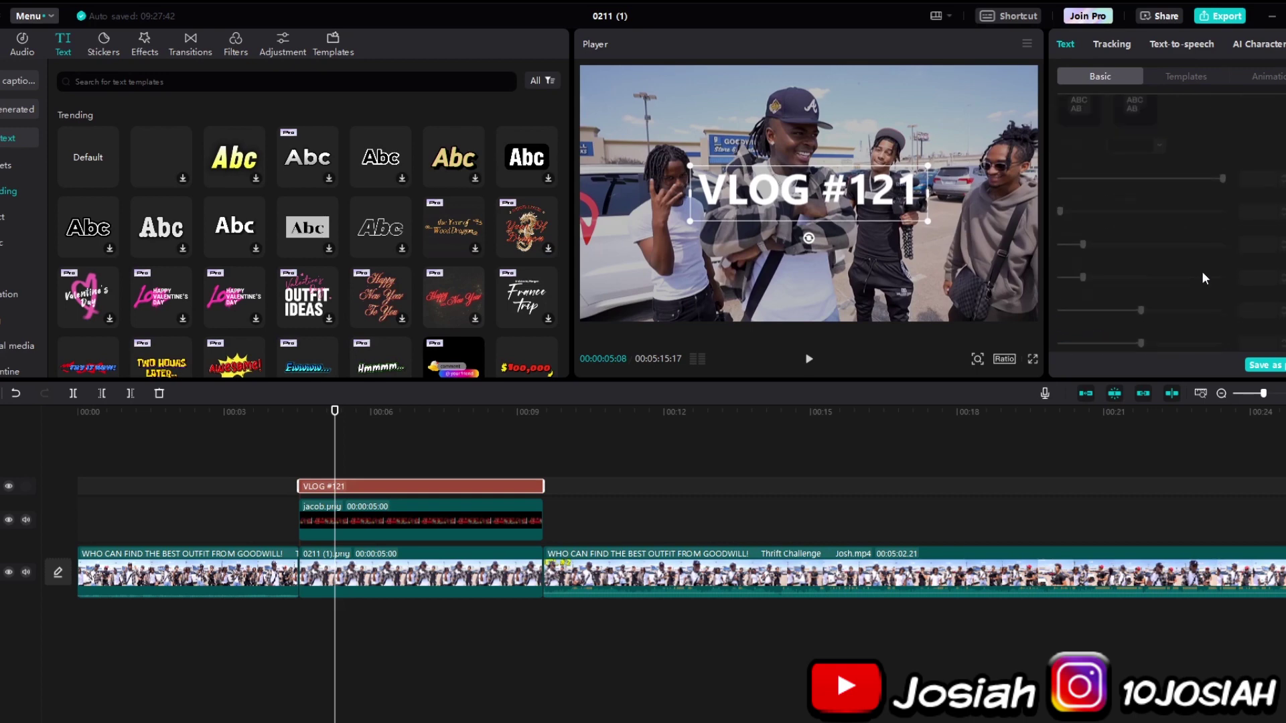
scroll(1202, 270, "down", 3)
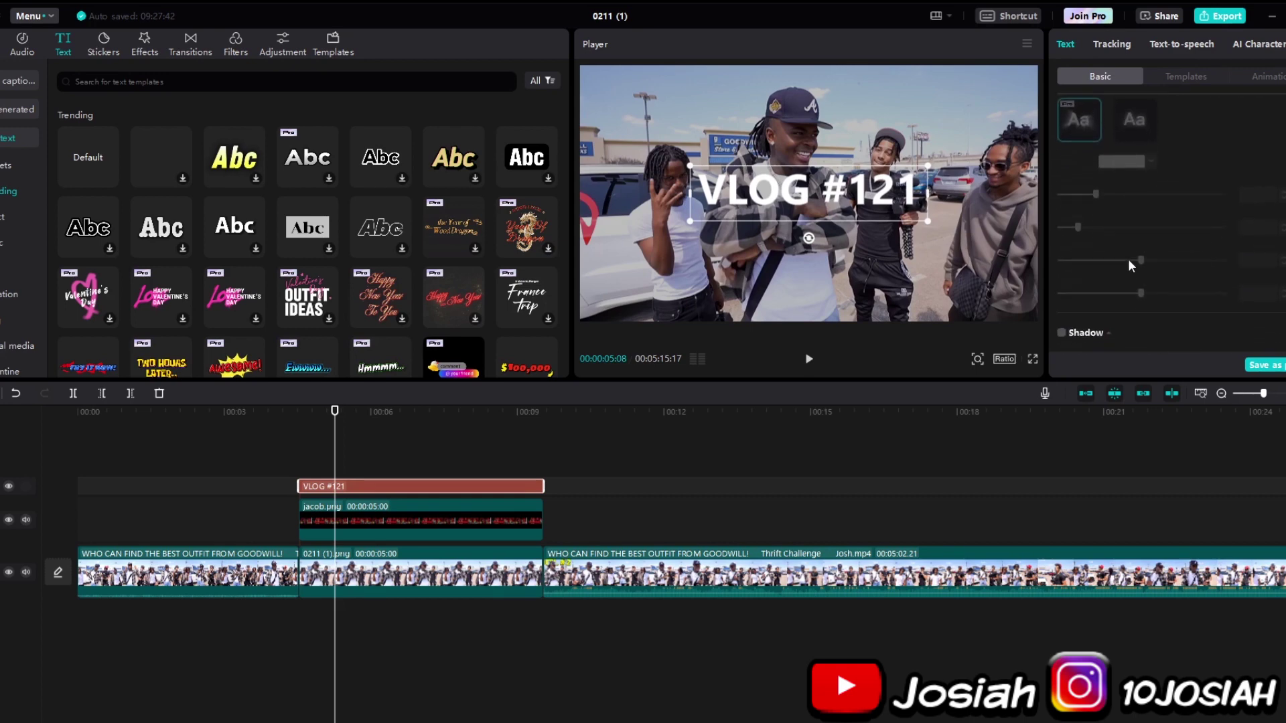
scroll(1064, 160, "up", 1)
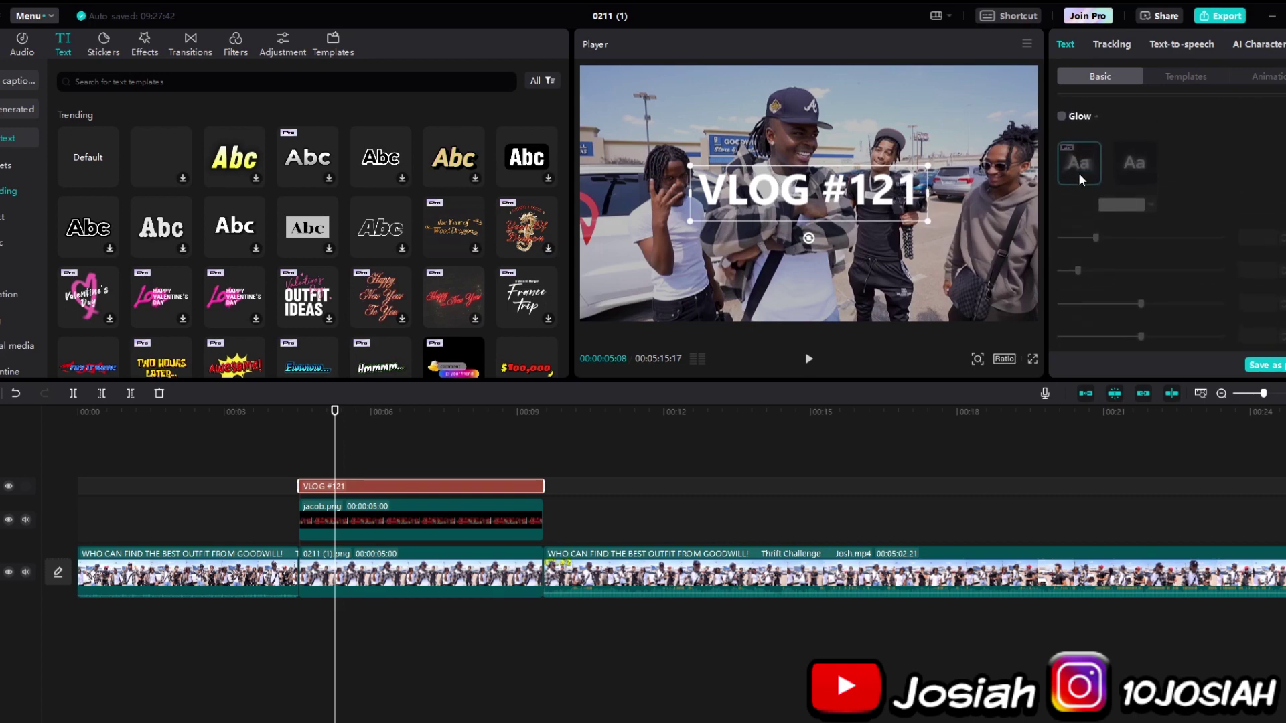
Step: Give the title a black glow using style 2 with range 63
left_click(1061, 116)
left_click(1134, 163)
left_click(1121, 205)
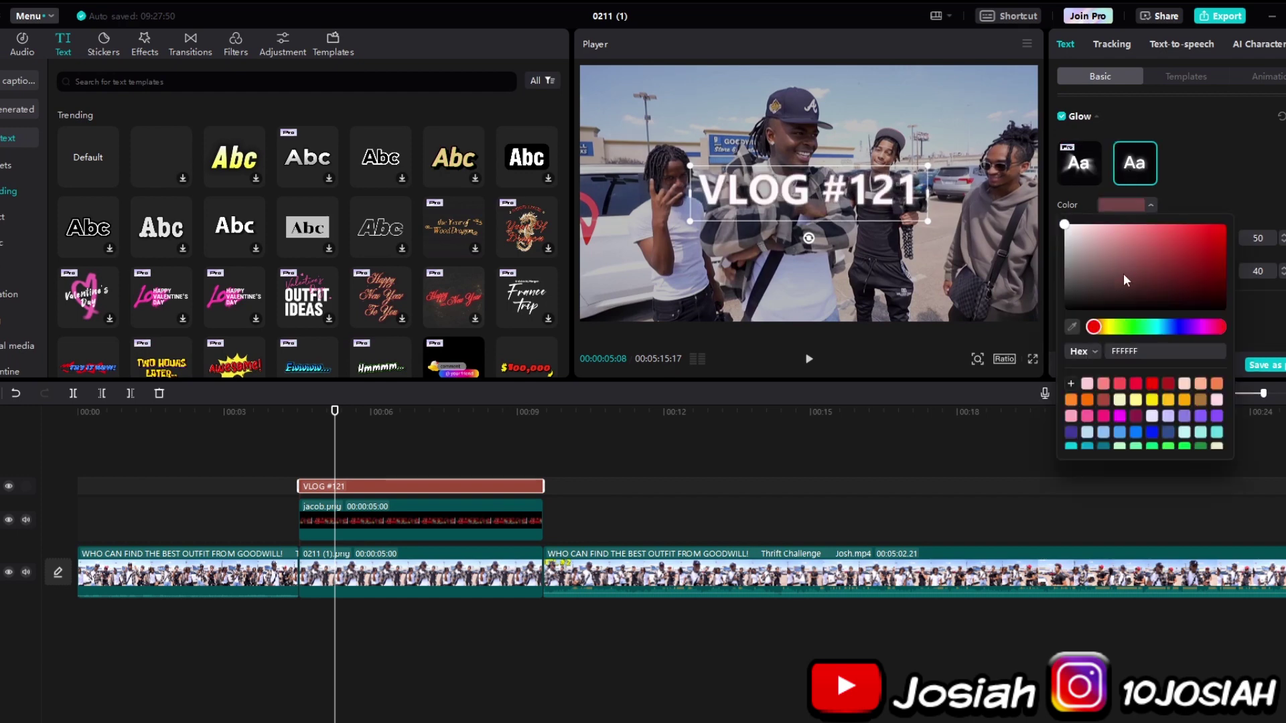
left_click(1123, 274)
left_click(1231, 137)
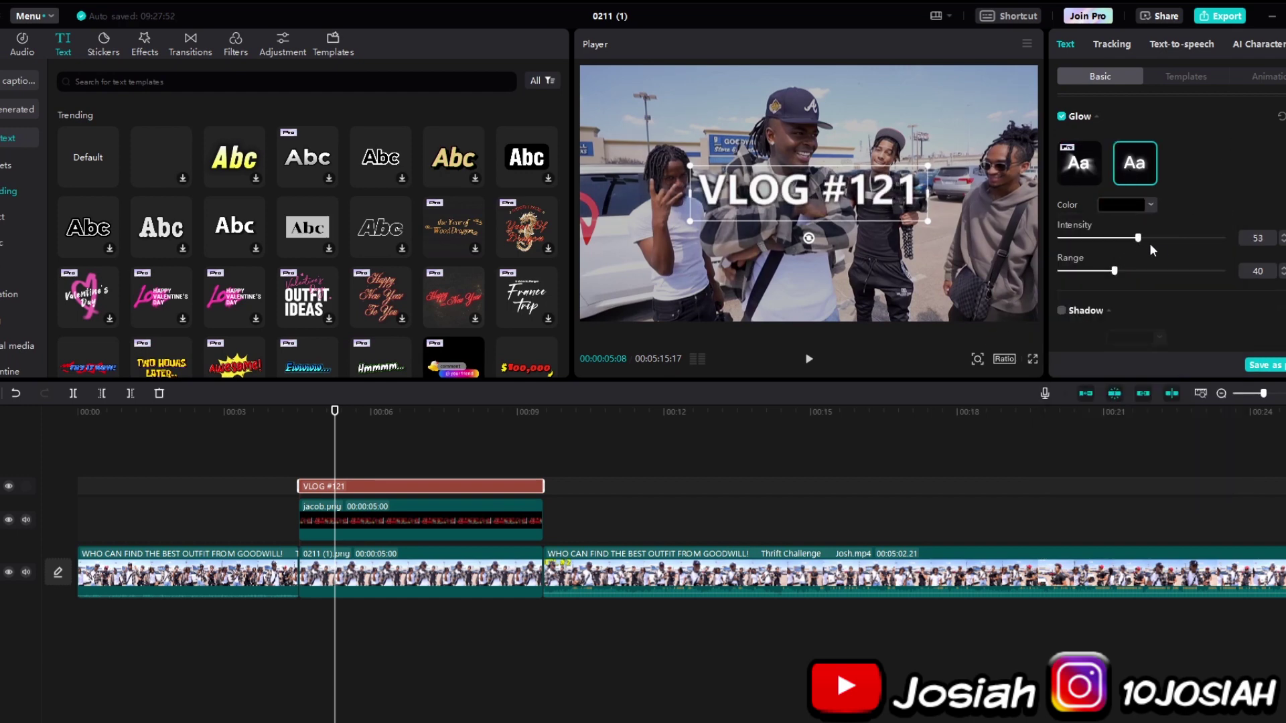
left_click_drag(1112, 271, 1157, 270)
Step: Enlarge the VLOG #121 title on the frame
left_click_drag(924, 227, 953, 223)
scroll(1166, 209, "up", 5)
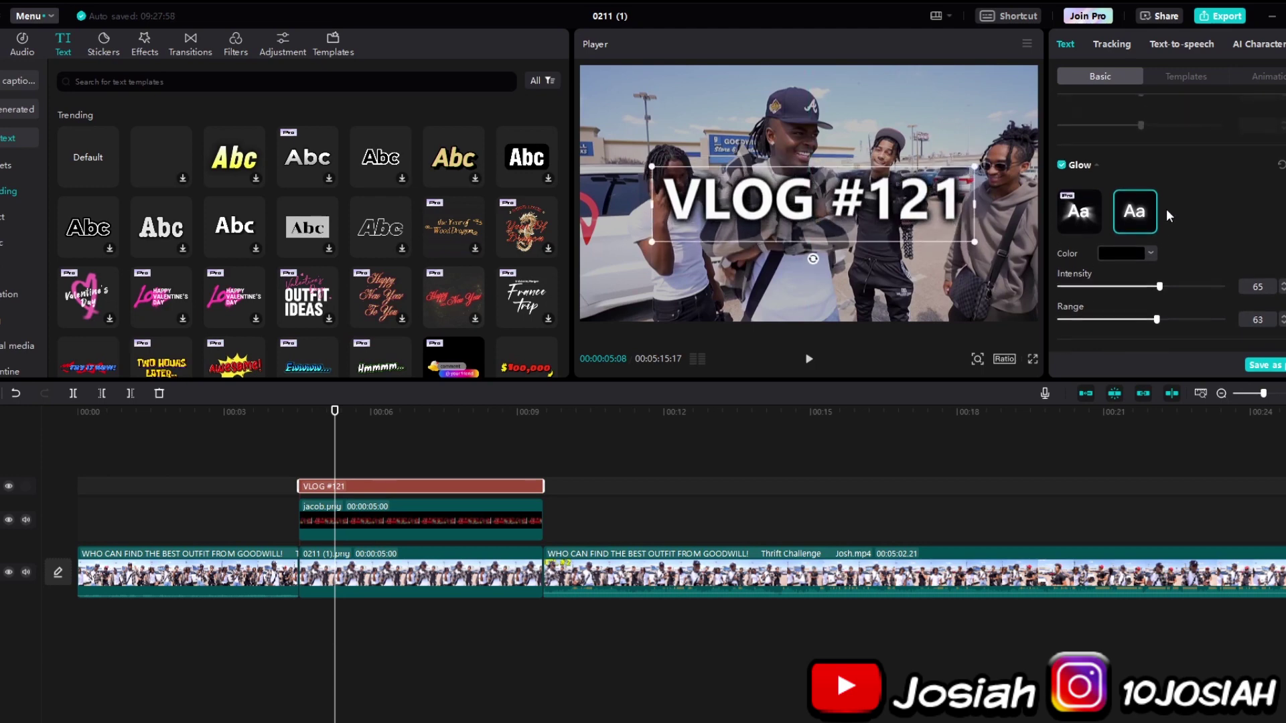
scroll(1195, 234, "up", 5)
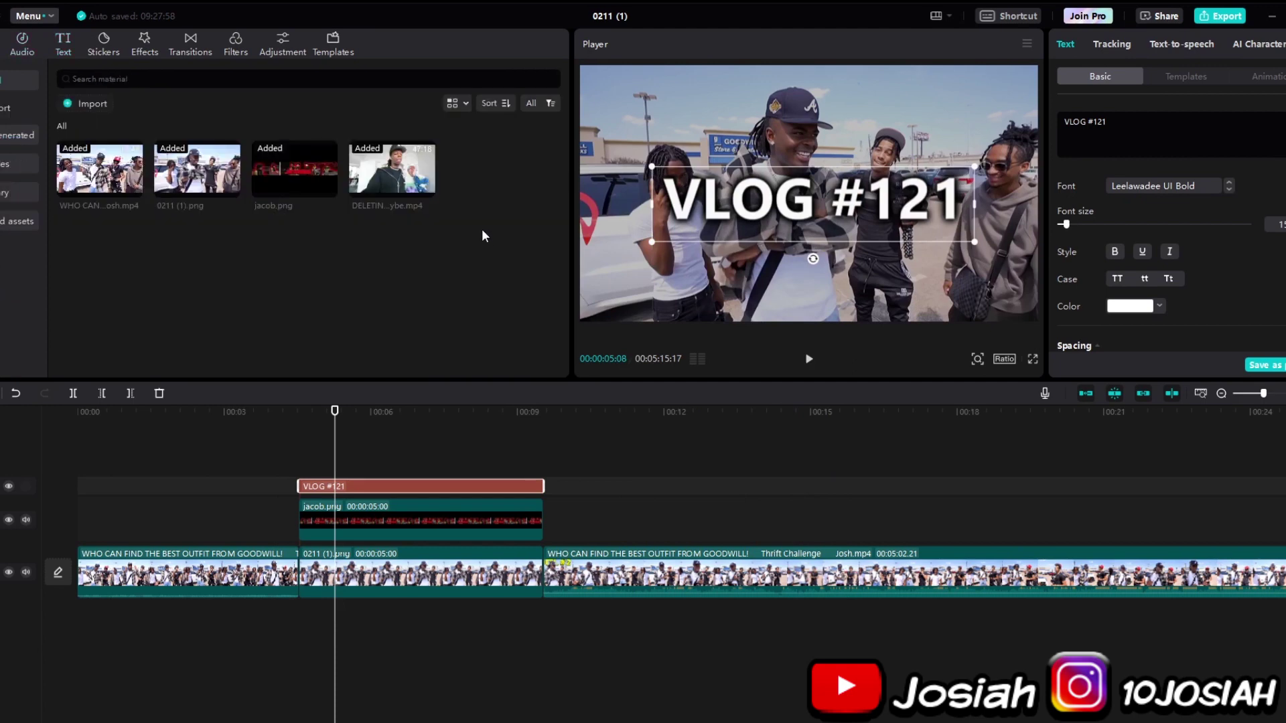
Step: Place DELETING IN 24 HOURS...maybe.mp4 on a track above the main clip
left_click(380, 190)
left_click(384, 179)
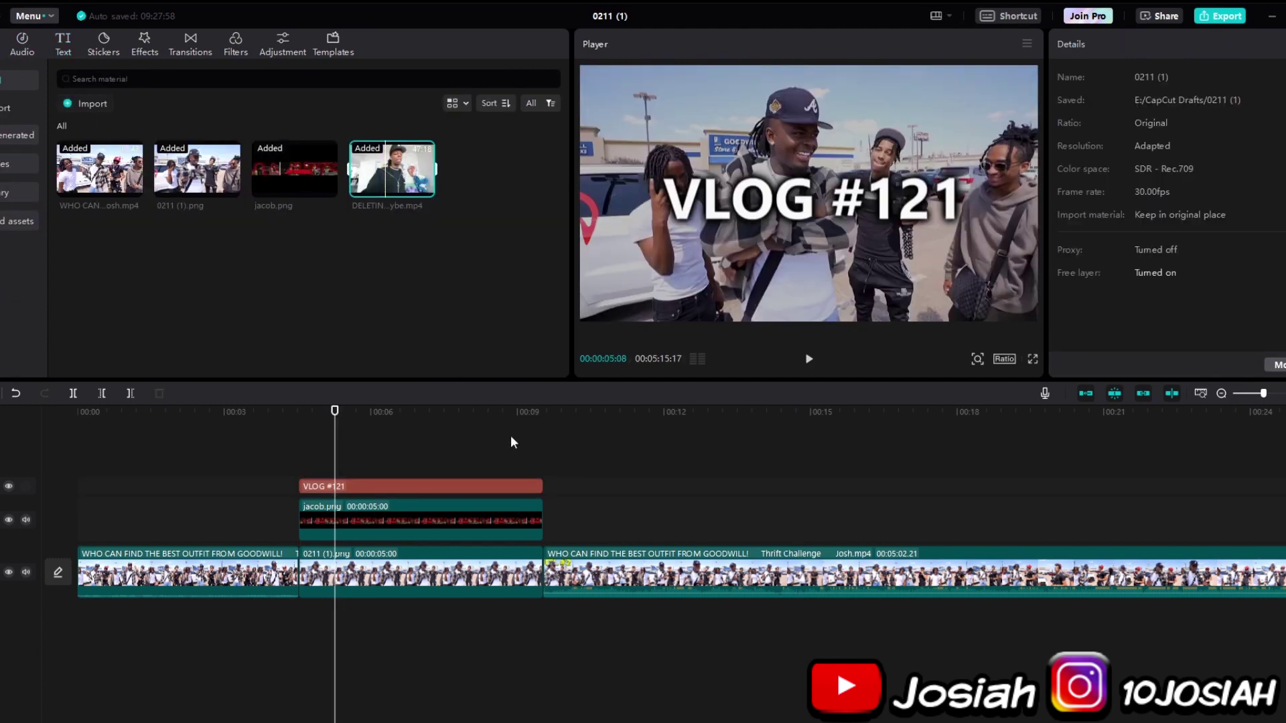
left_click_drag(1263, 395, 1275, 395)
left_click(1262, 395)
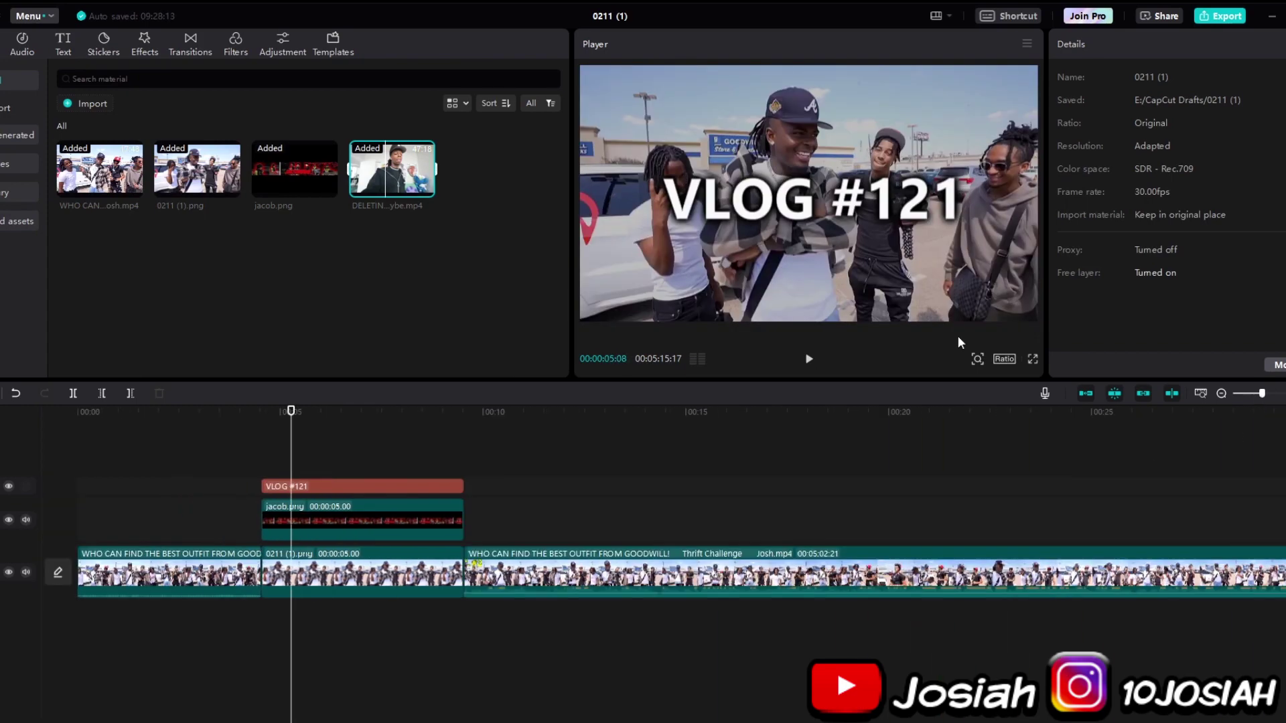
left_click_drag(424, 188, 519, 420)
left_click(560, 412)
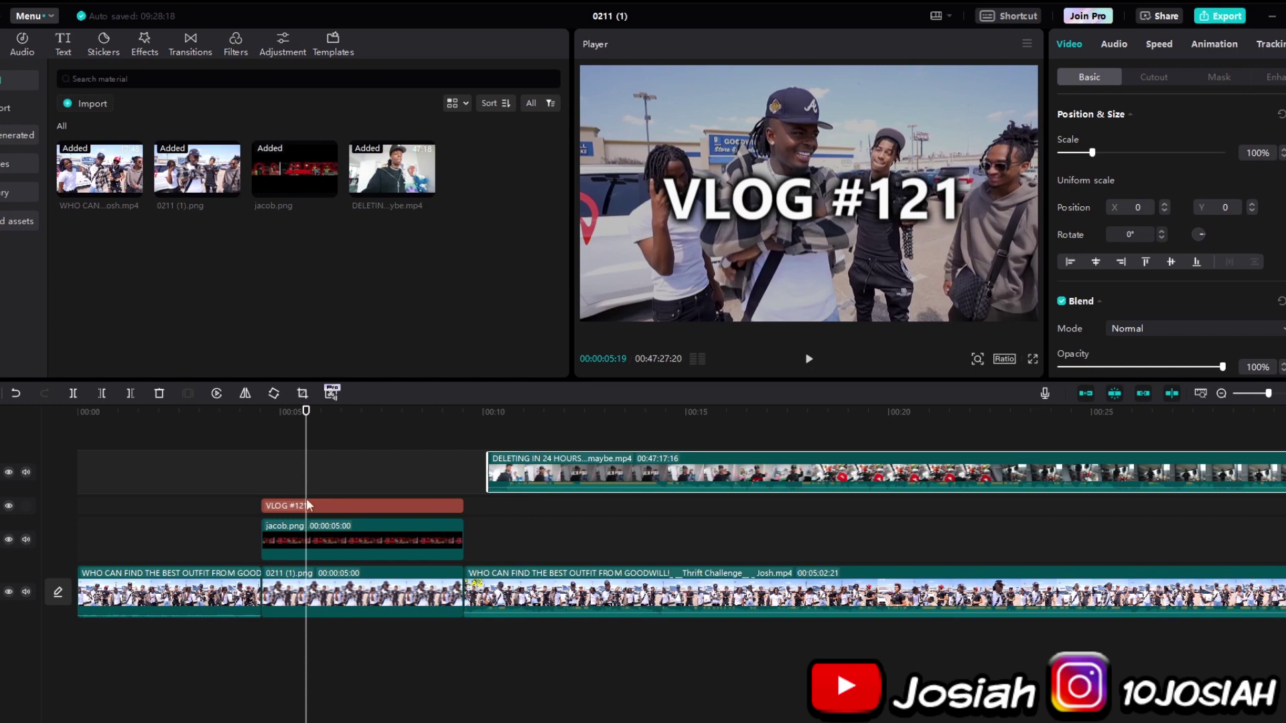
Step: Move the playhead to the first frame of the VLOG #150 title
left_click(528, 411)
key("Left")
key("Left")
key("Left")
key("Left")
key("Left")
key("Left")
key("Left")
key("Left")
key("Left")
key("Left")
key("Left")
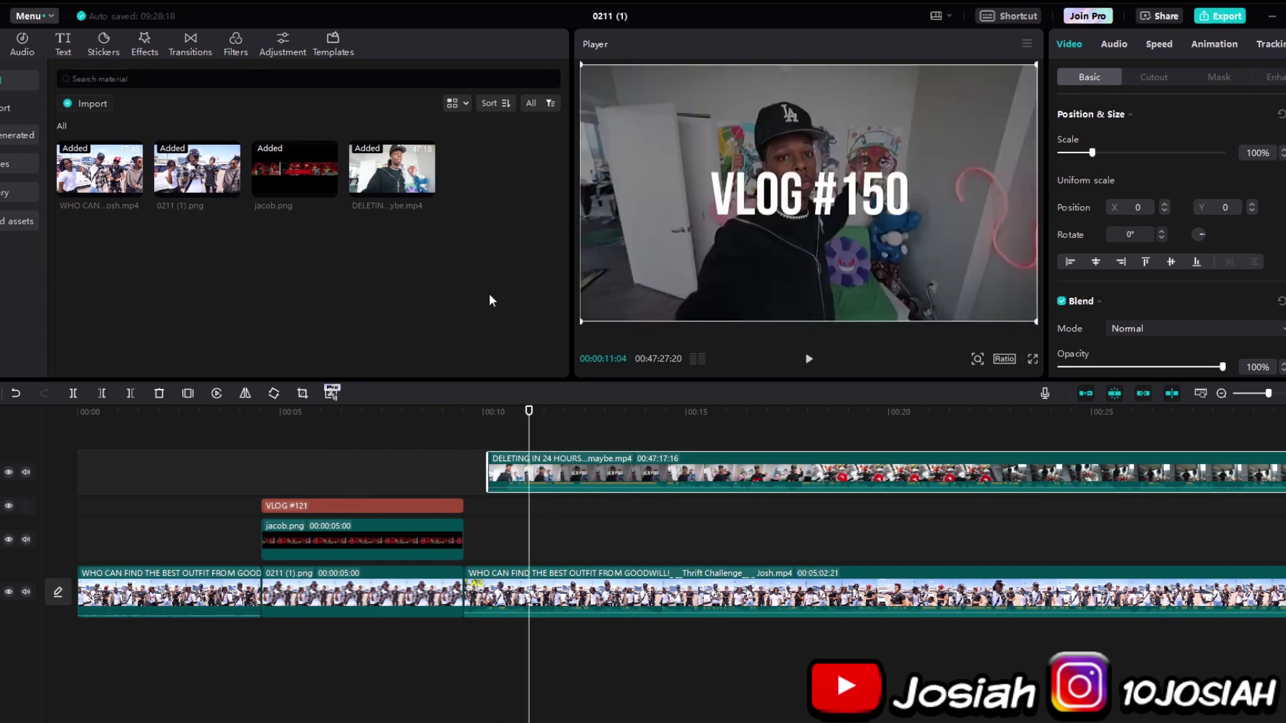
key("Right")
key("Right")
key("Right")
key("Right")
key("Right")
key("Right")
key("Right")
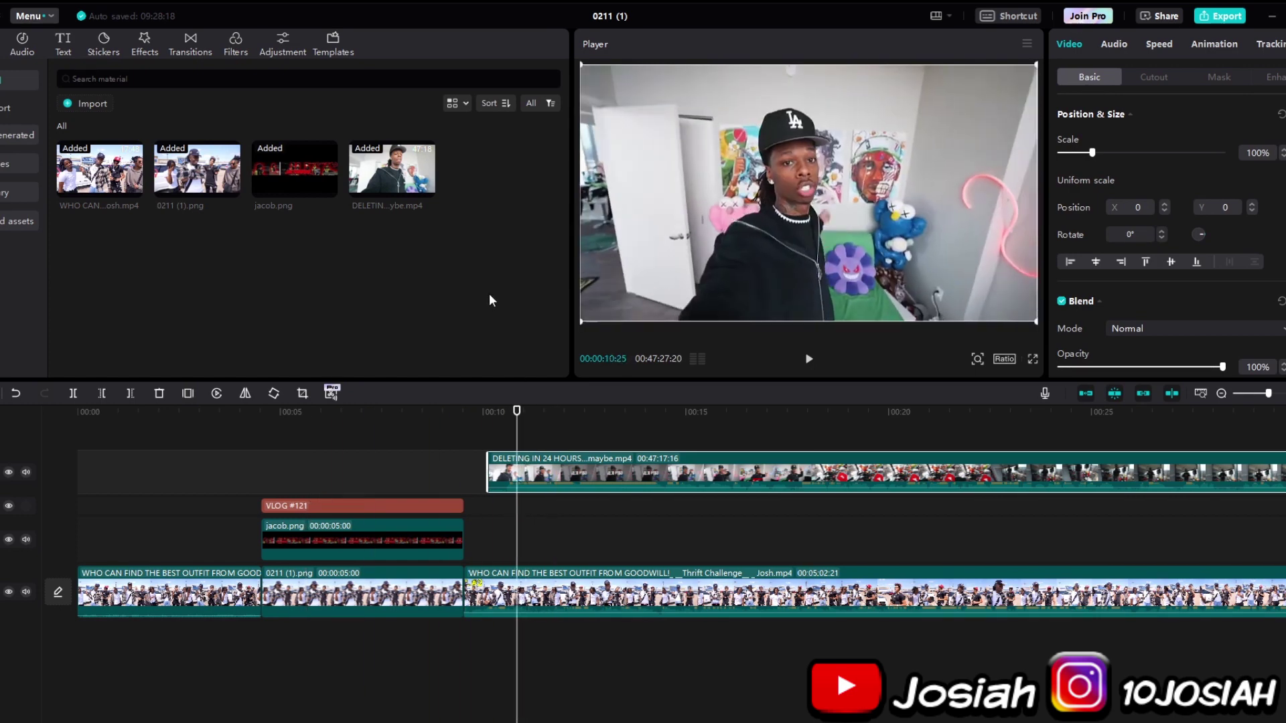
key("Right")
key("Right")
key("Right")
key("Right")
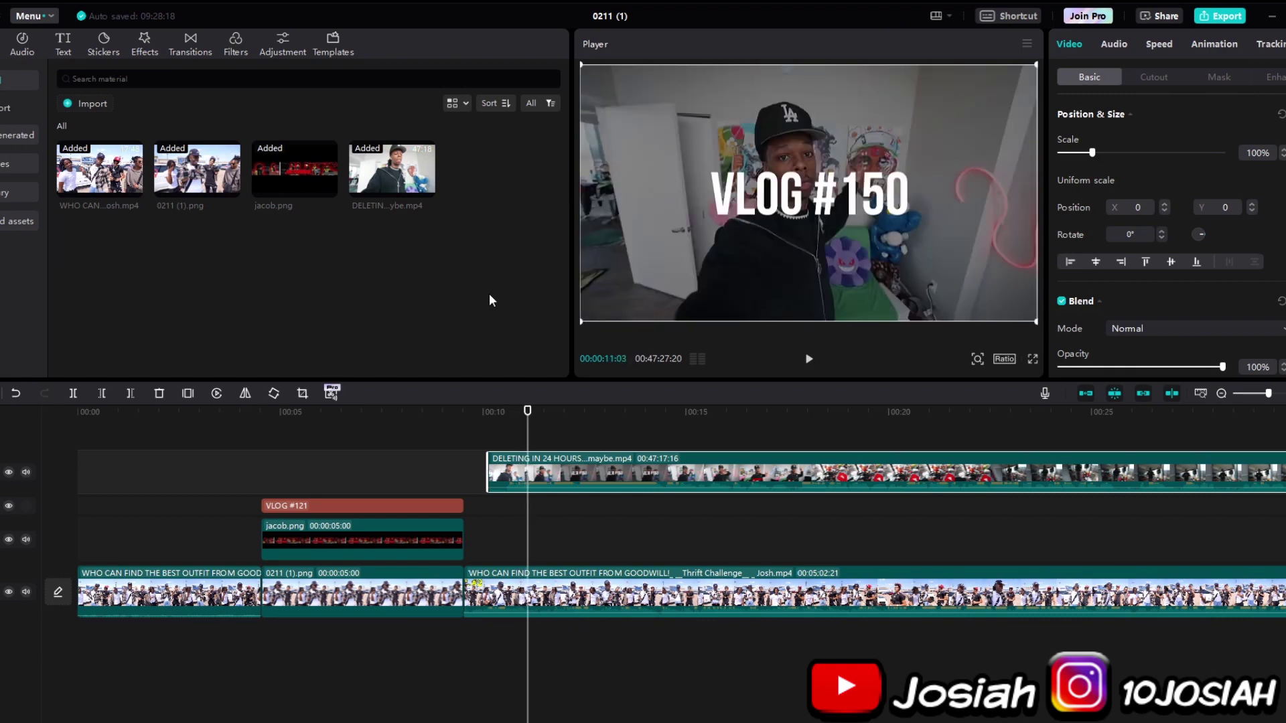
Step: Split the DELETING clip at both the start and end of the VLOG #150 title
left_click(73, 394)
left_click(359, 445)
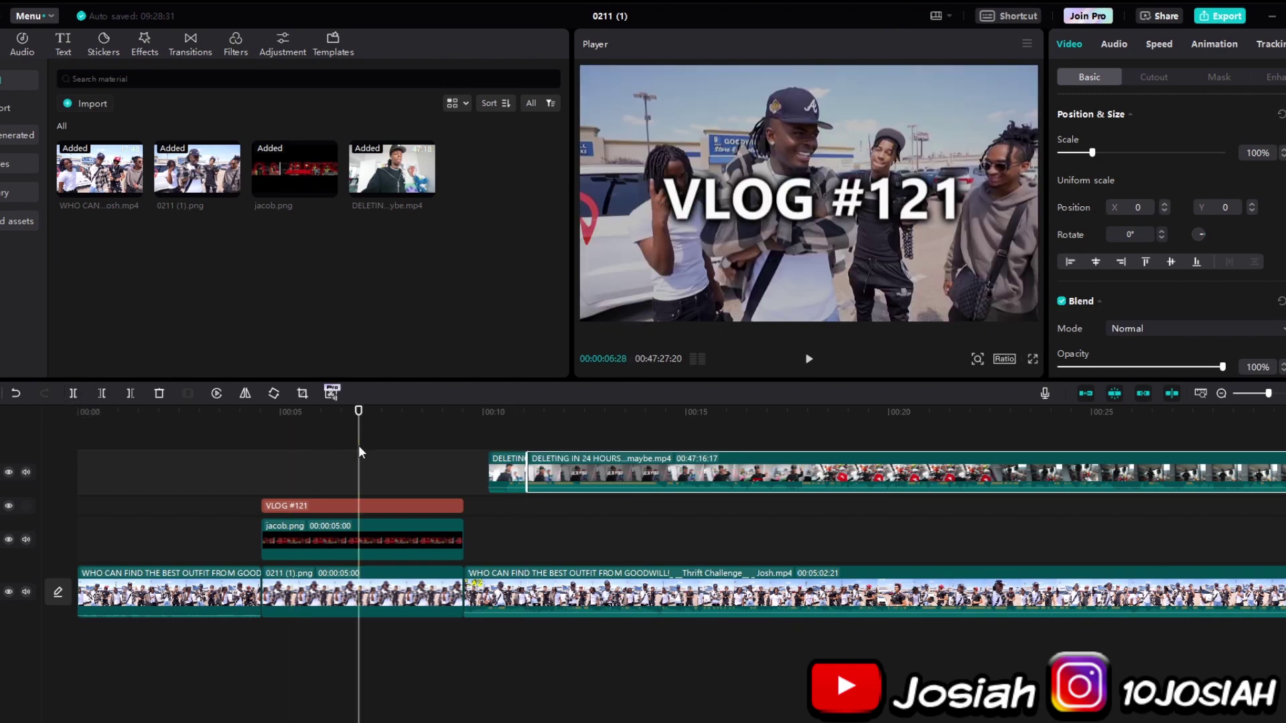
left_click_drag(570, 409, 654, 427)
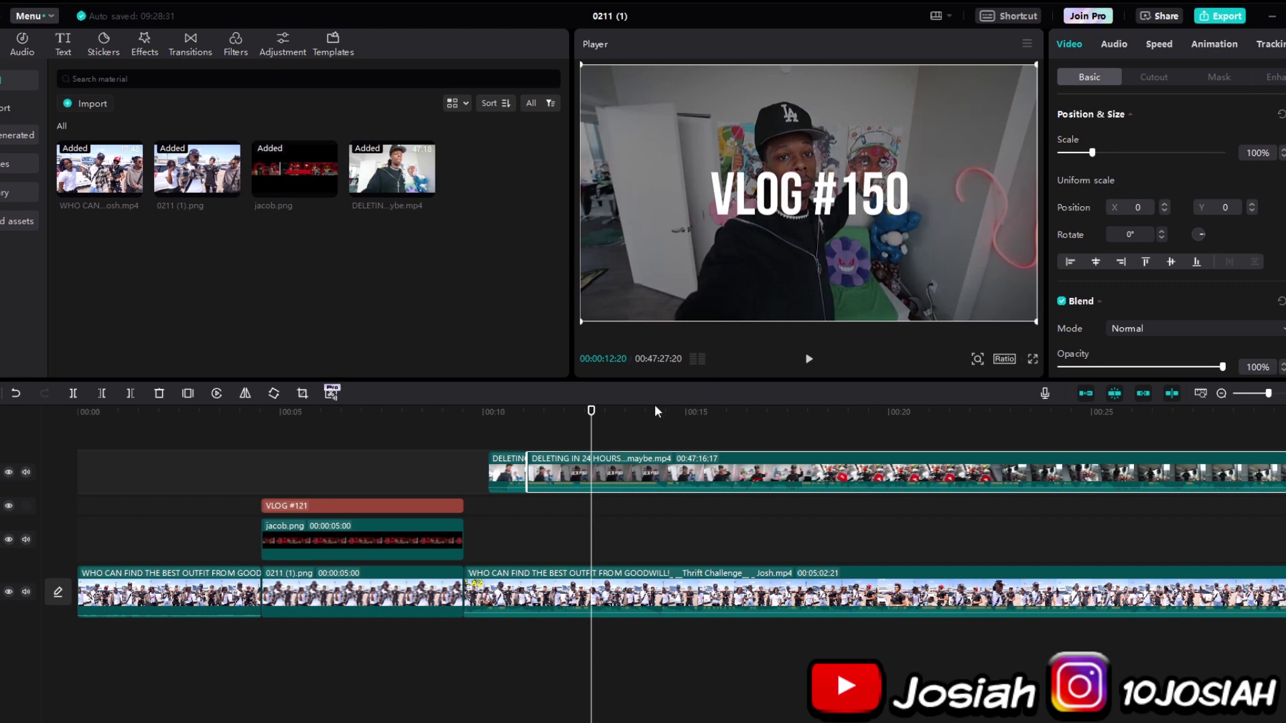
left_click(661, 411)
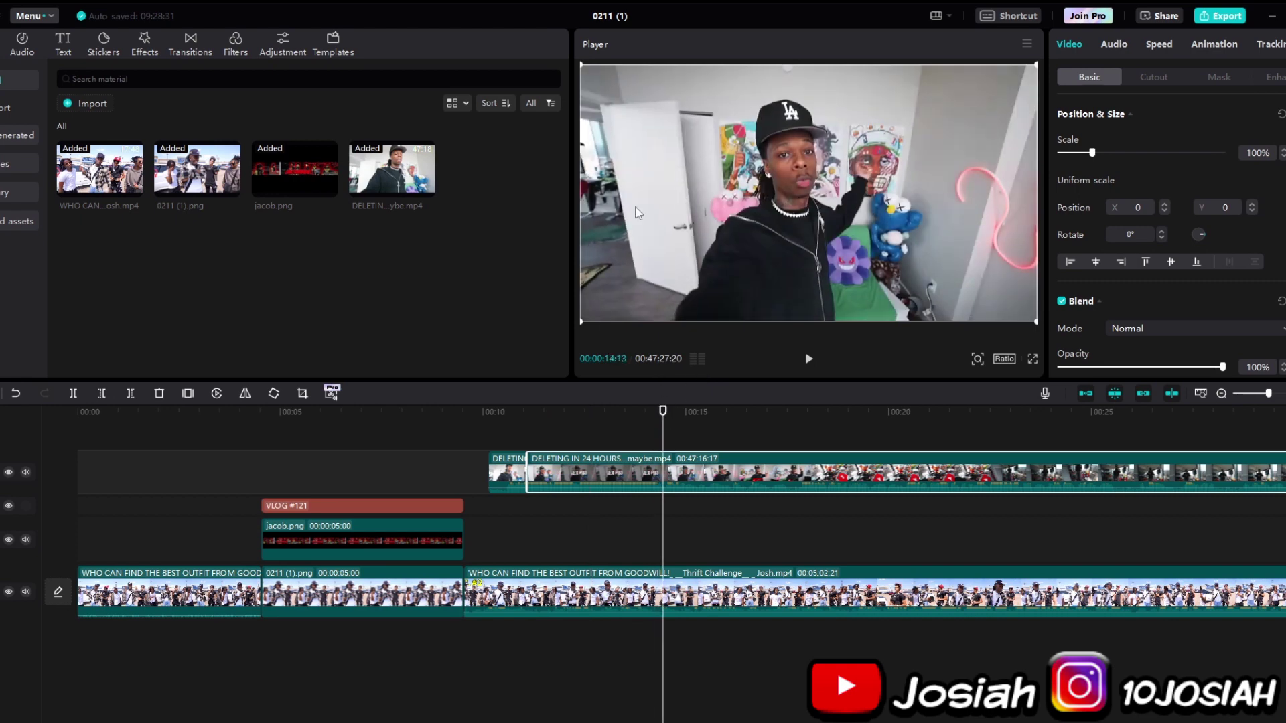
key("Left")
key("Left")
key("Left")
key("Left")
key("Left")
key("Right")
key("Right")
key("Right")
key("Right")
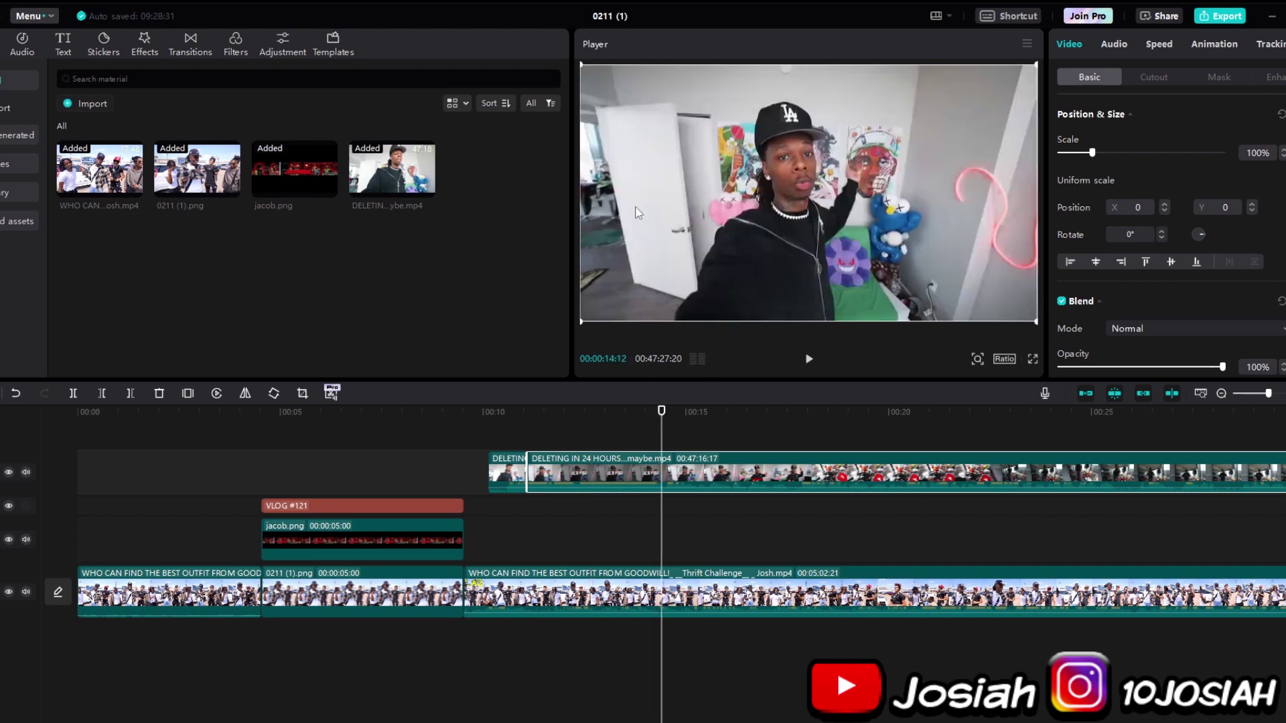
key("Left")
left_click(75, 395)
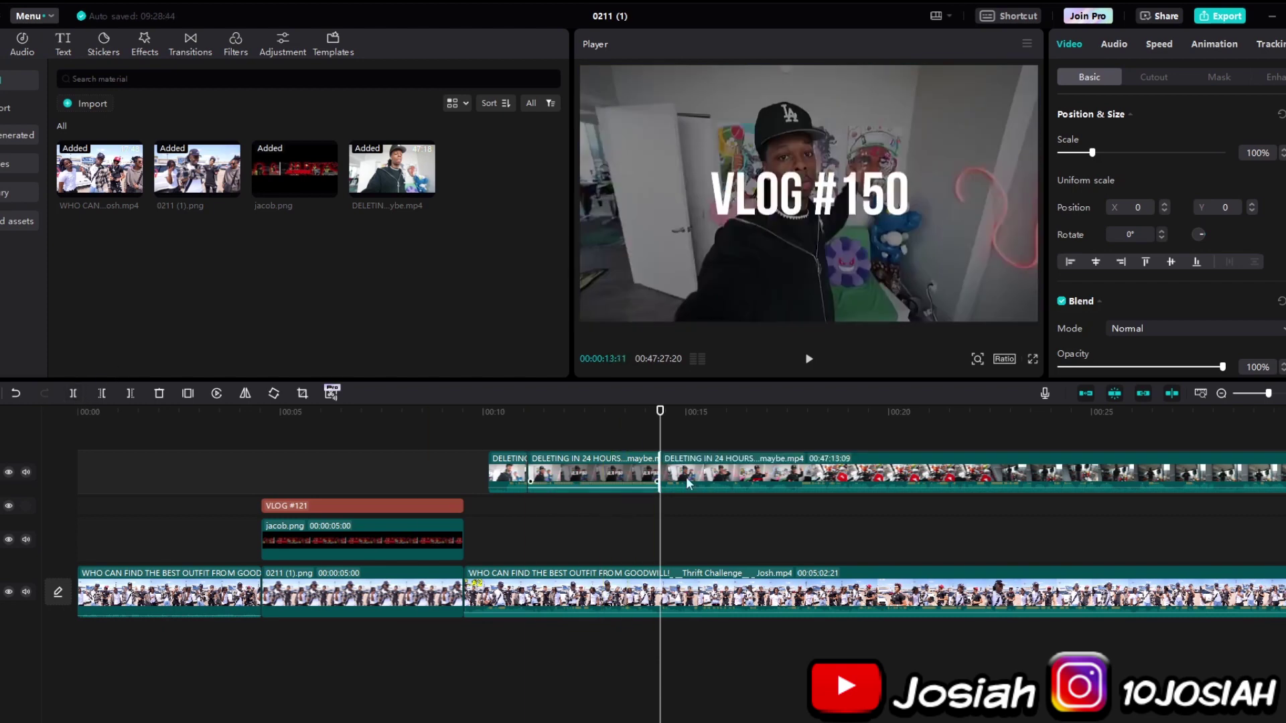
Step: Delete the DELETING clip pieces before and after the VLOG #150 title
right_click(722, 458)
left_click(753, 400)
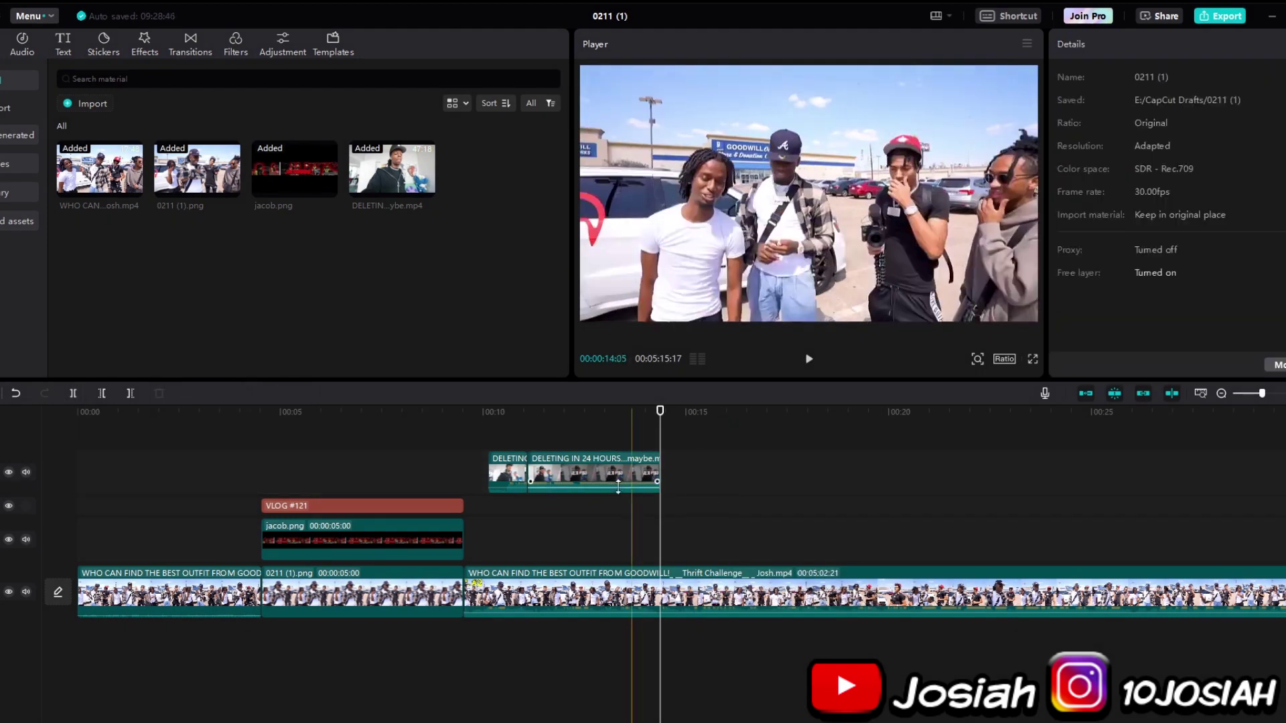
right_click(515, 472)
left_click(573, 400)
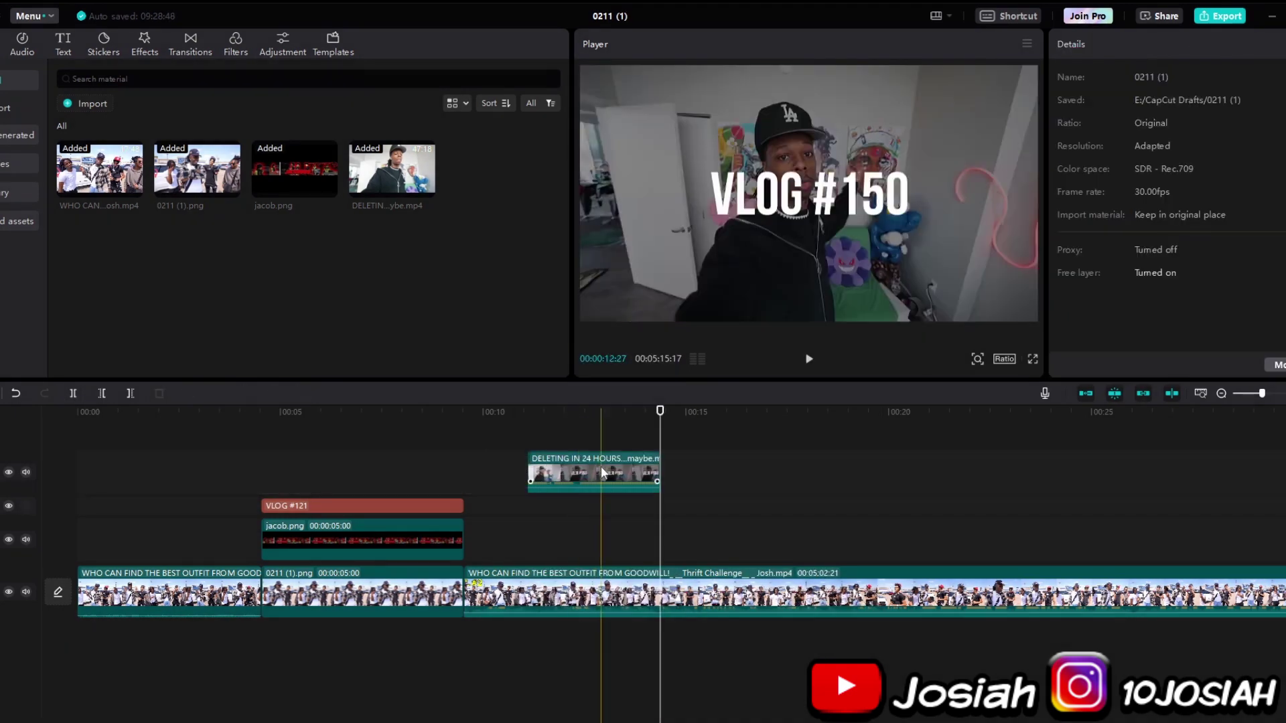
Step: Extract the remaining piece's audio, delete its video, and move the sound under the freeze frame
left_click(601, 466)
left_click(576, 469)
right_click(594, 457)
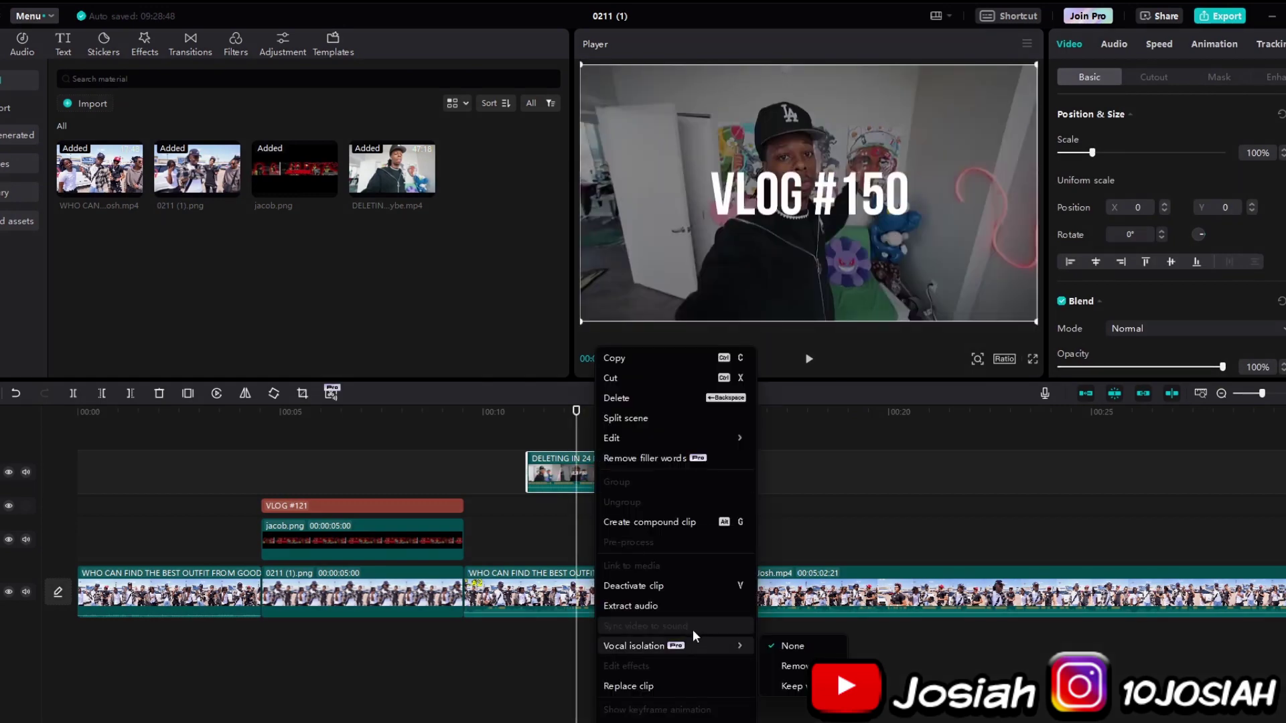
left_click(682, 606)
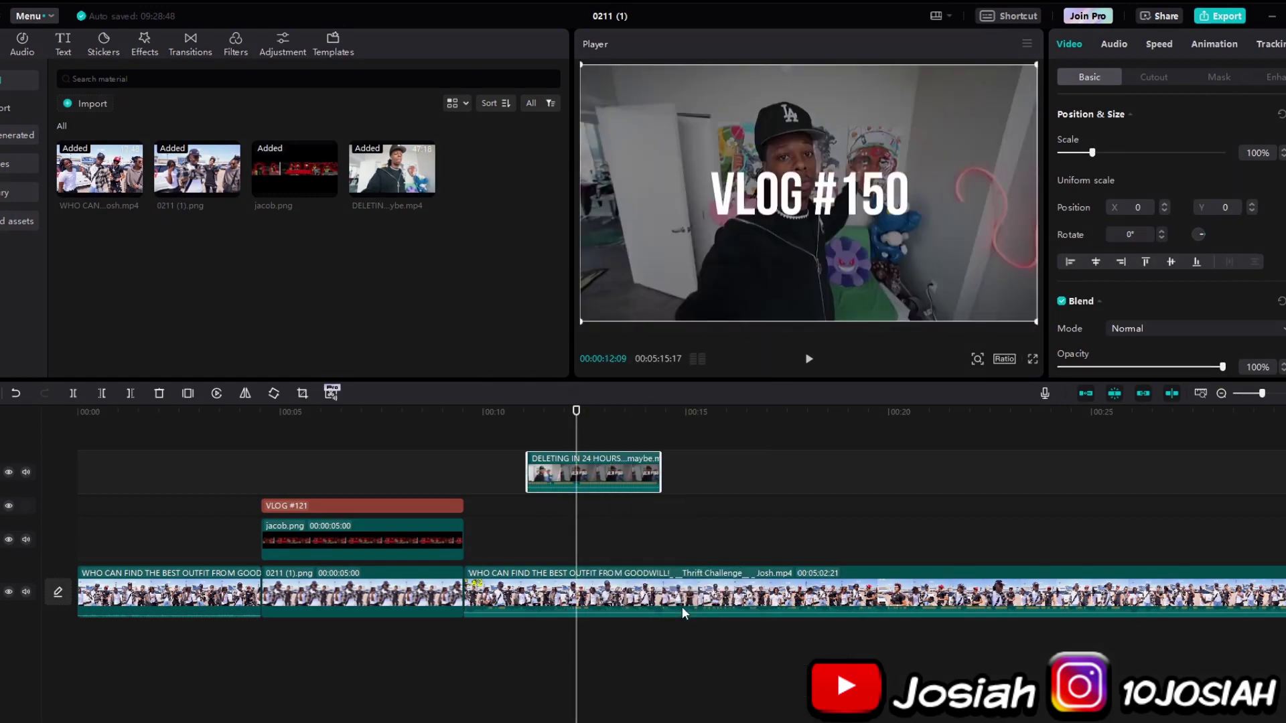
right_click(617, 462)
left_click(641, 397)
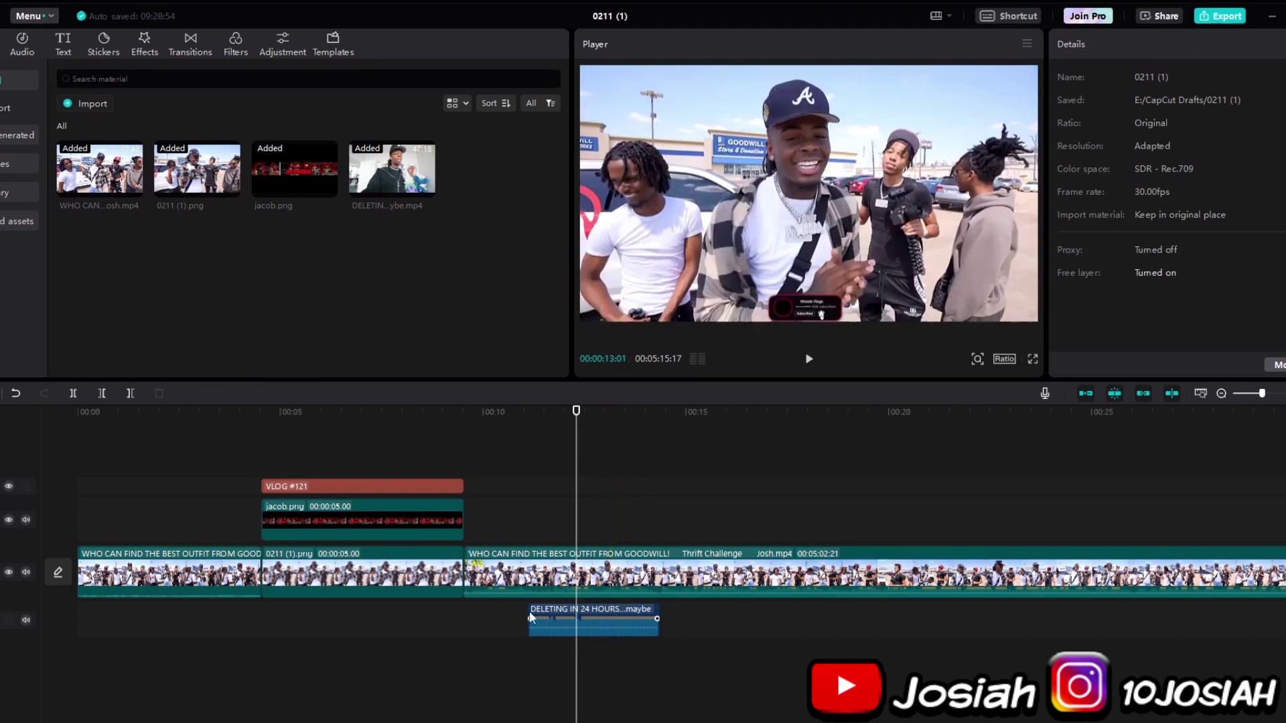
left_click_drag(613, 618, 328, 619)
Step: Trim the title, jacob.png and still clips to the sound's length and preview the intro
left_click_drag(392, 450, 402, 576)
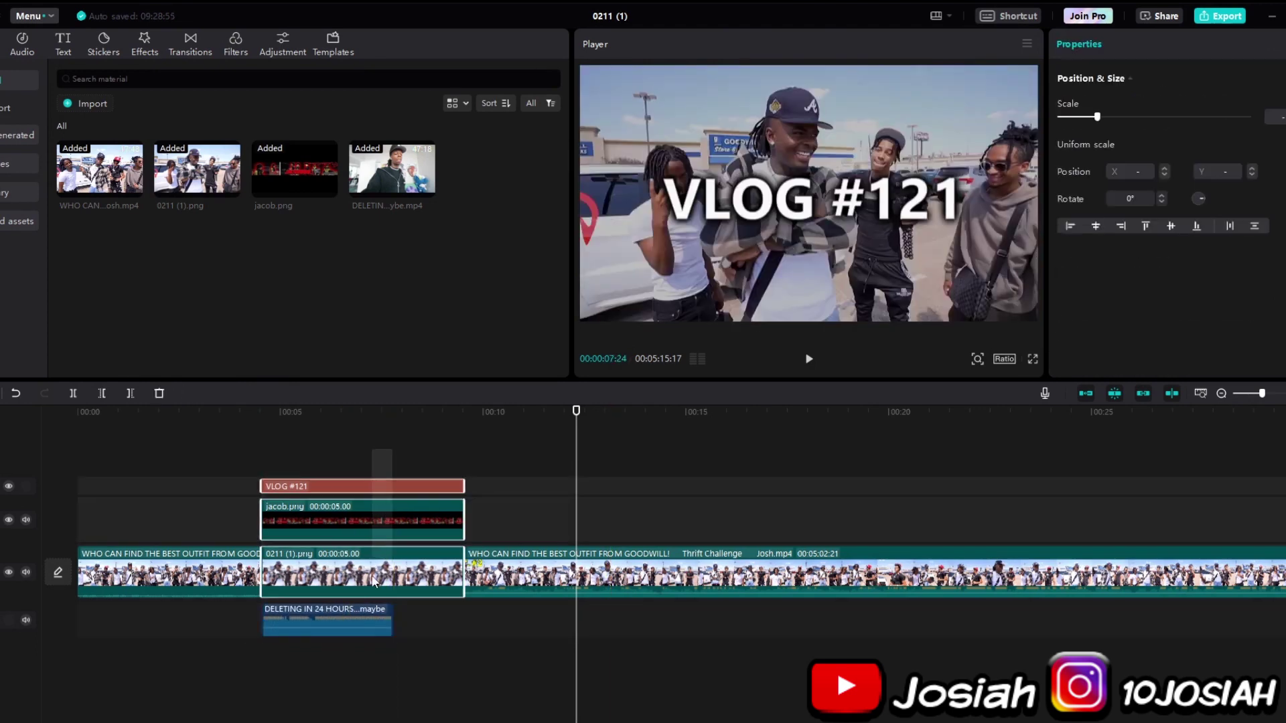
left_click_drag(458, 495, 395, 525)
left_click(260, 421)
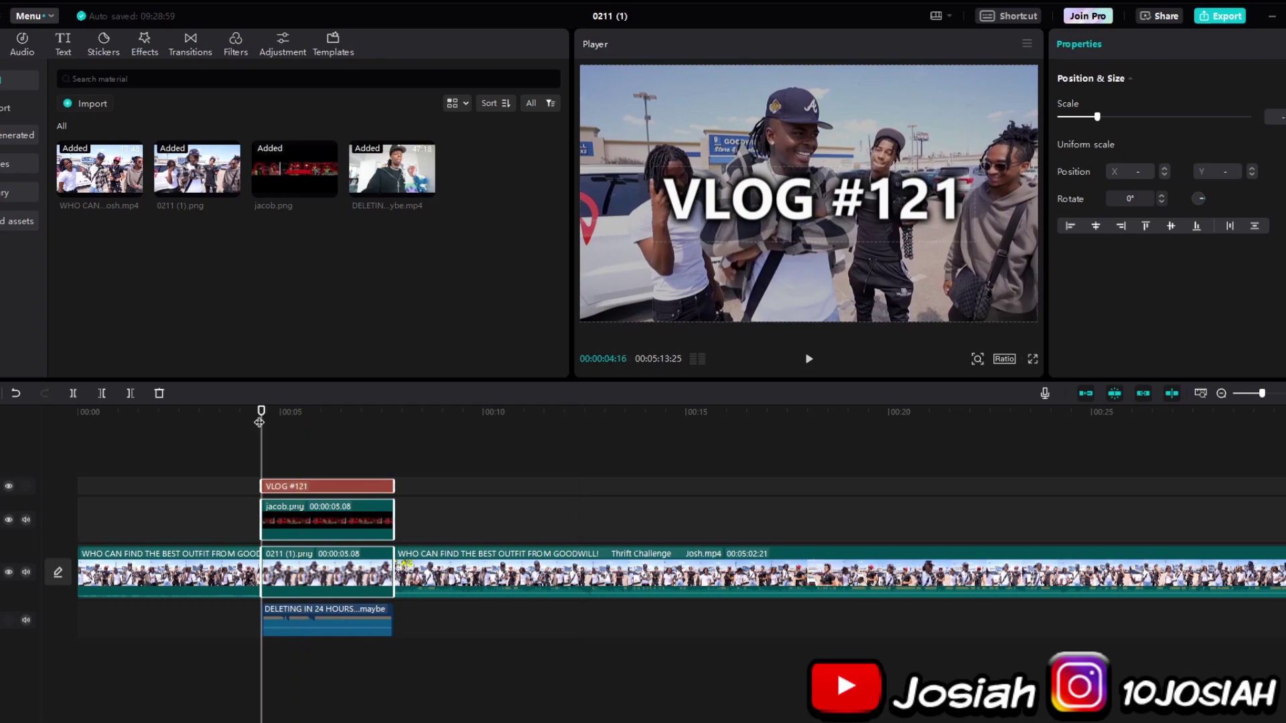
key("space")
left_click_drag(281, 401, 7, 422)
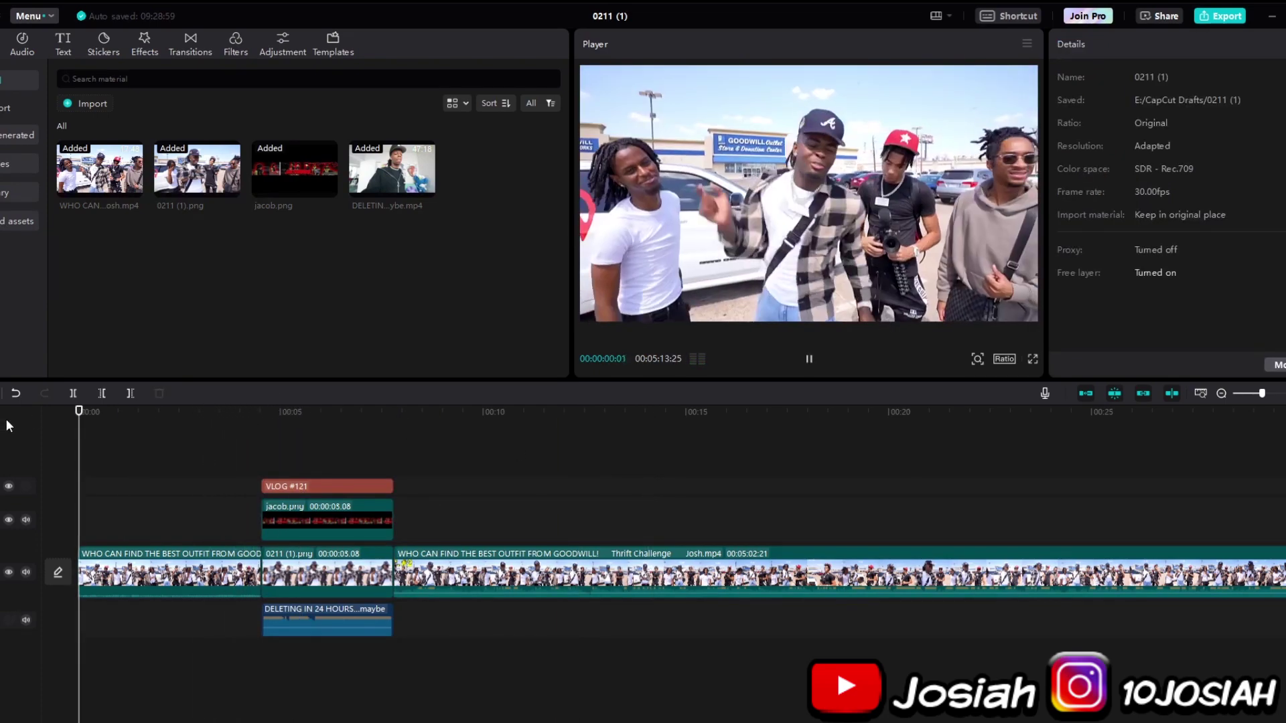
key("space")
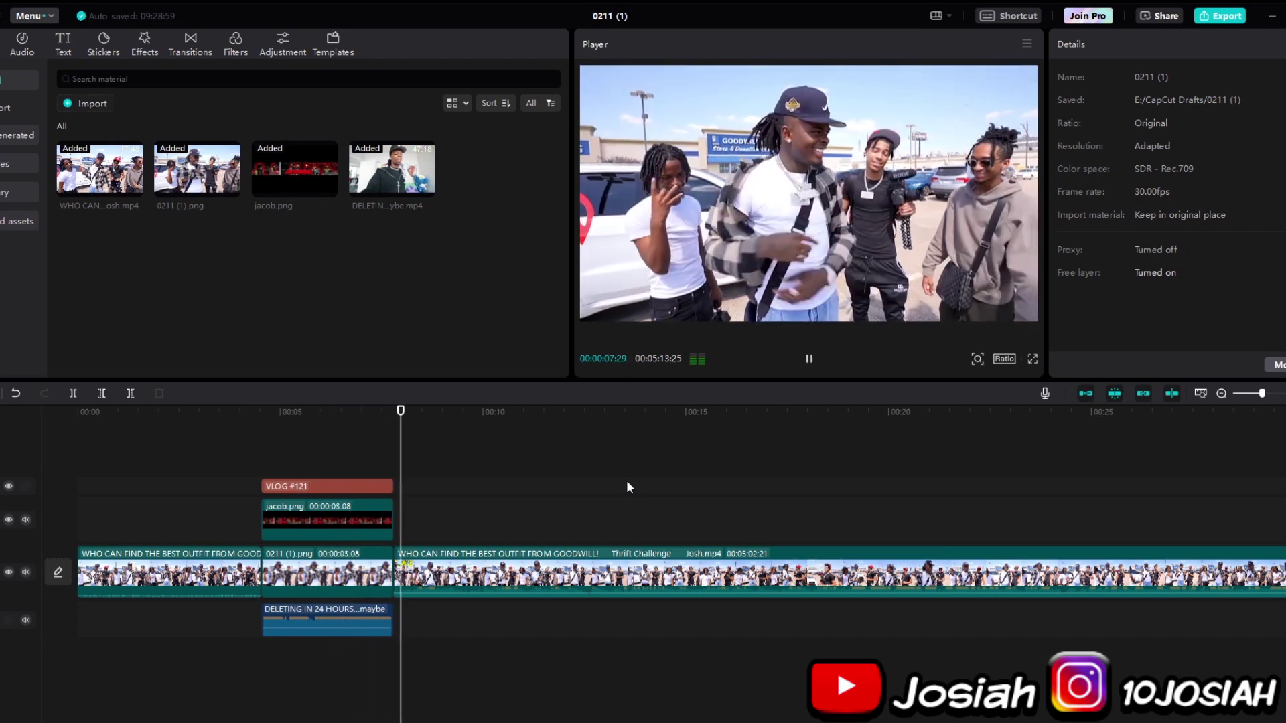
key("space")
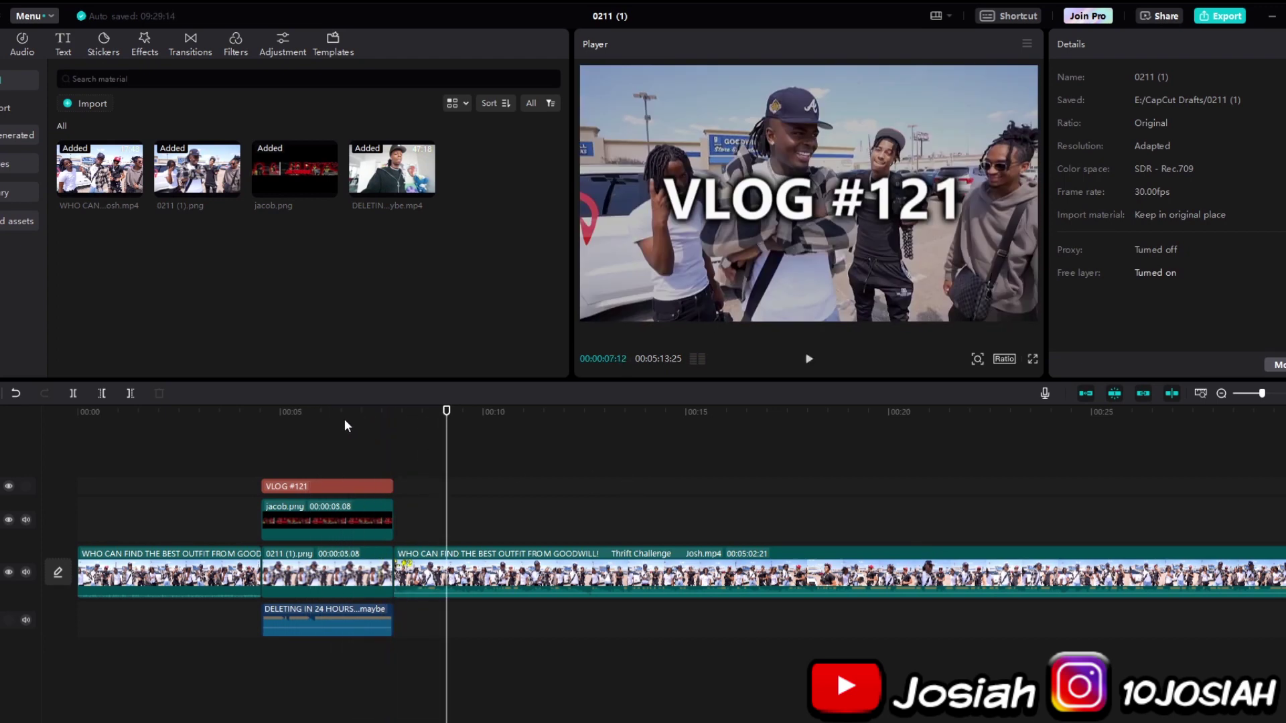
left_click(324, 409)
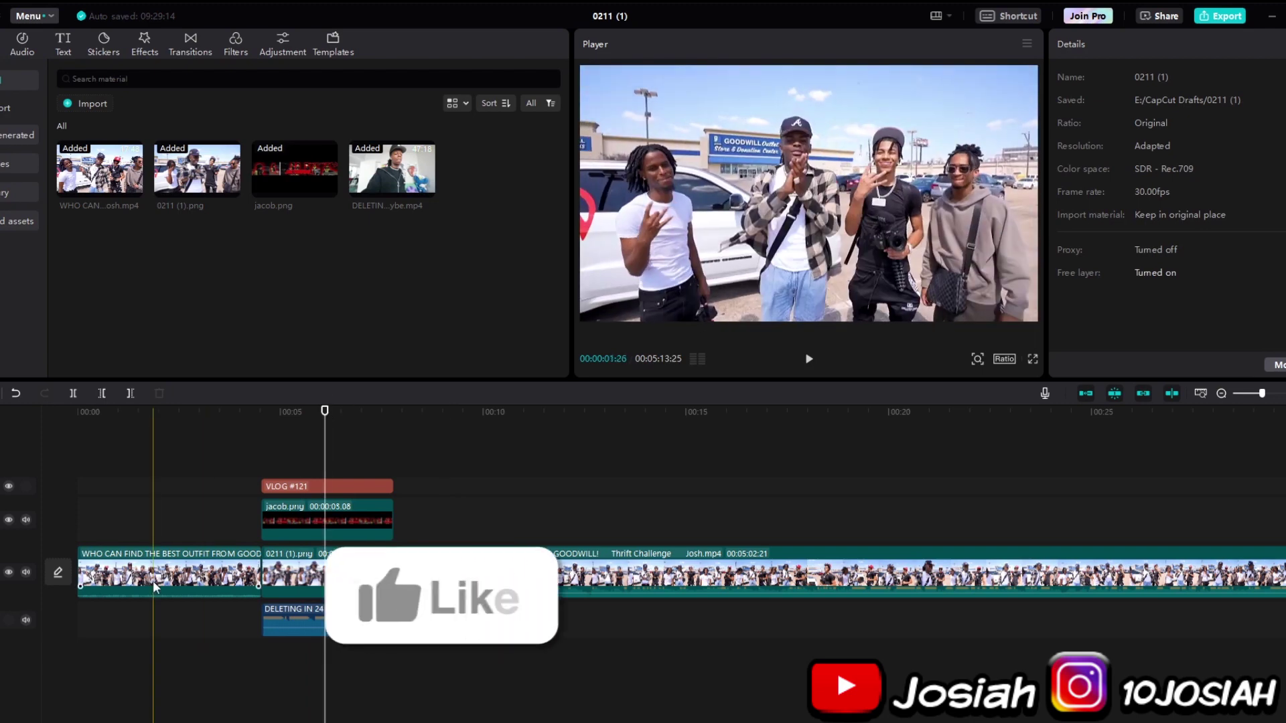